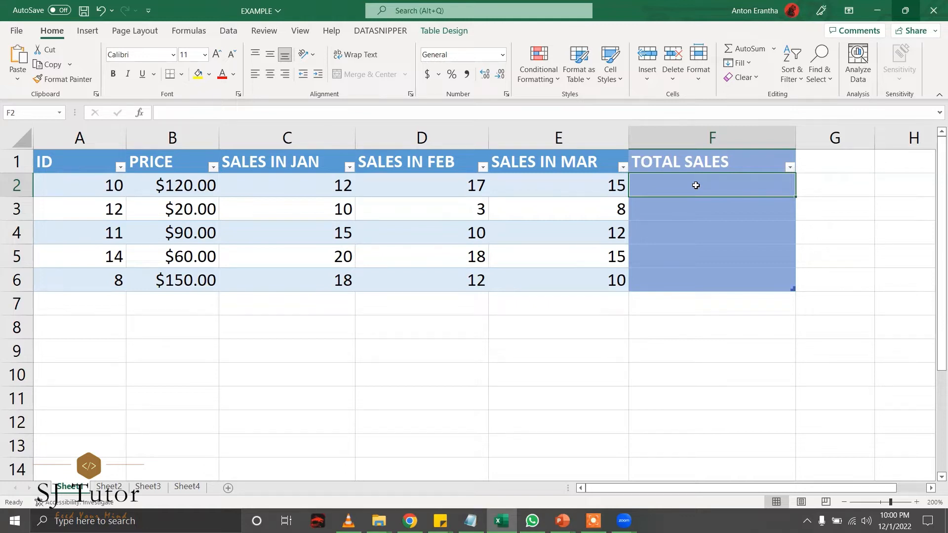
# Enter =SUM(C2:E2) in F2 so TOTAL SALES fills with 44, 21, 37, 53, 40.
pyautogui.click(736, 135)
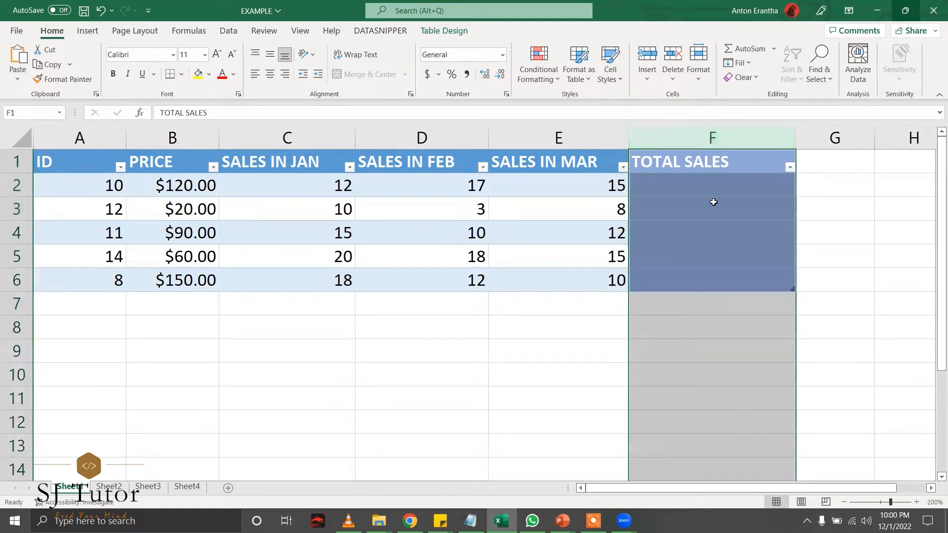
pyautogui.click(713, 196)
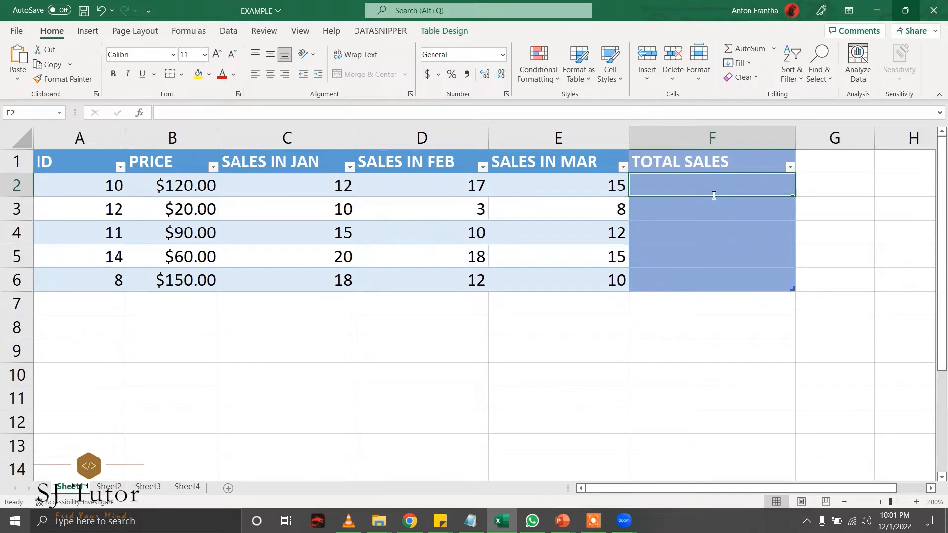
pyautogui.write('=')
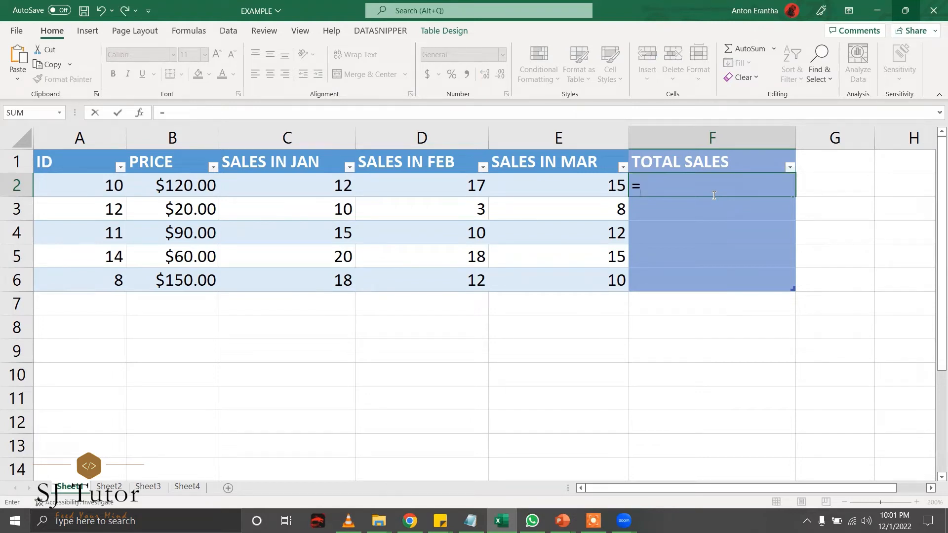
pyautogui.write('SUM')
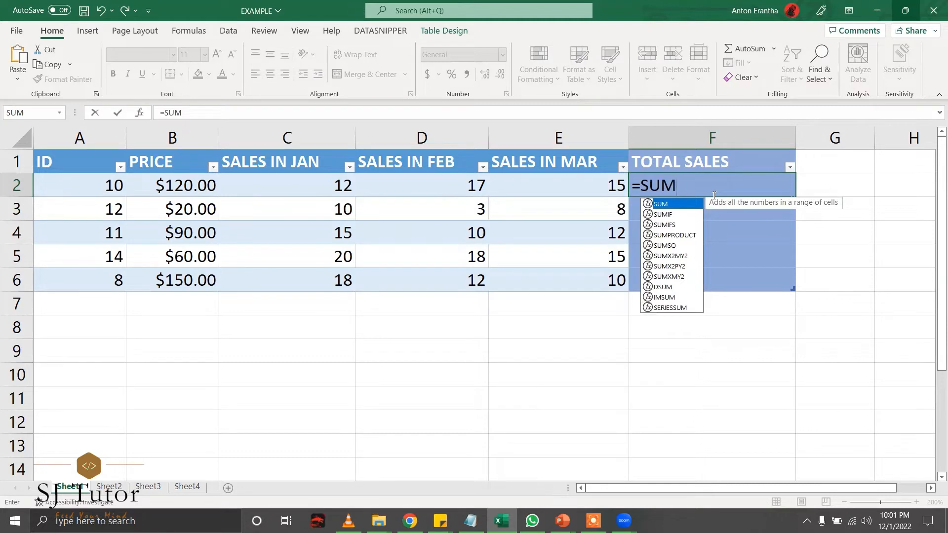
pyautogui.write('(')
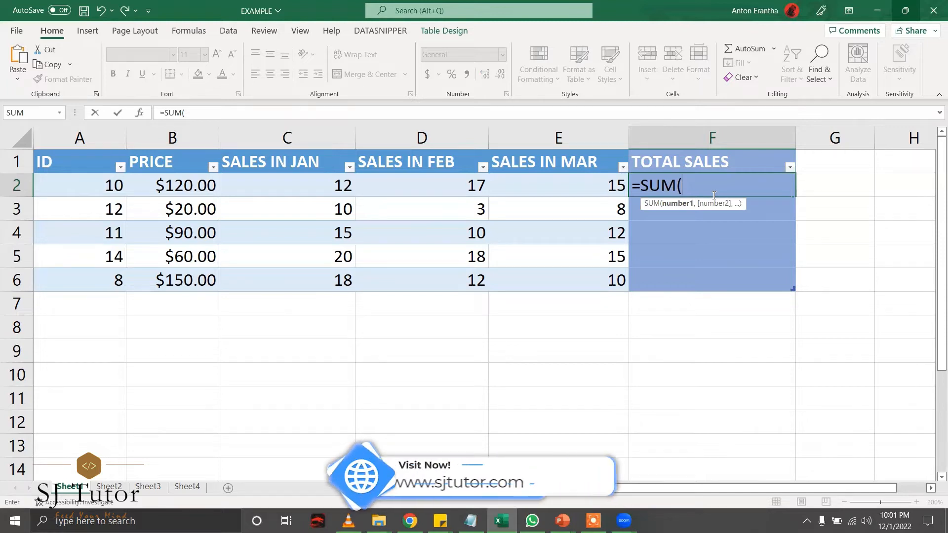
pyautogui.write('C2')
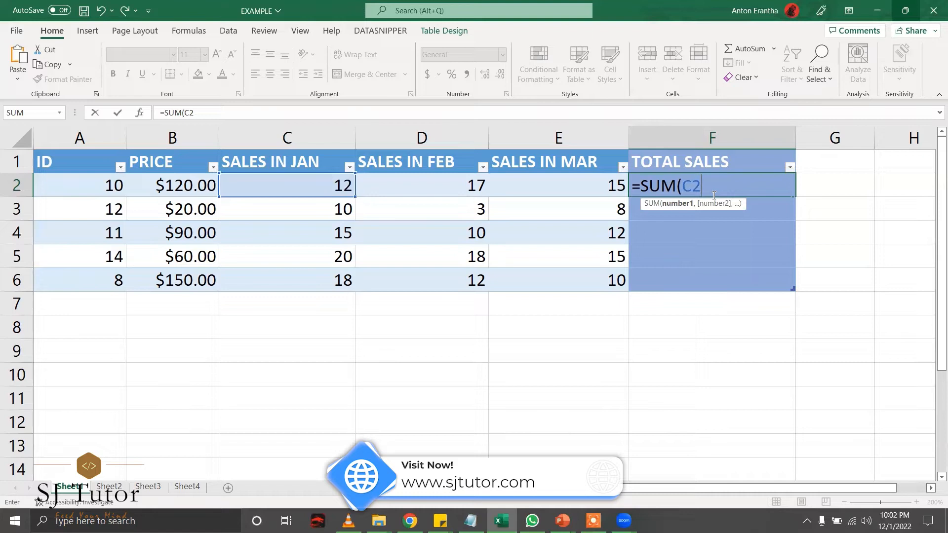
pyautogui.write(':E2')
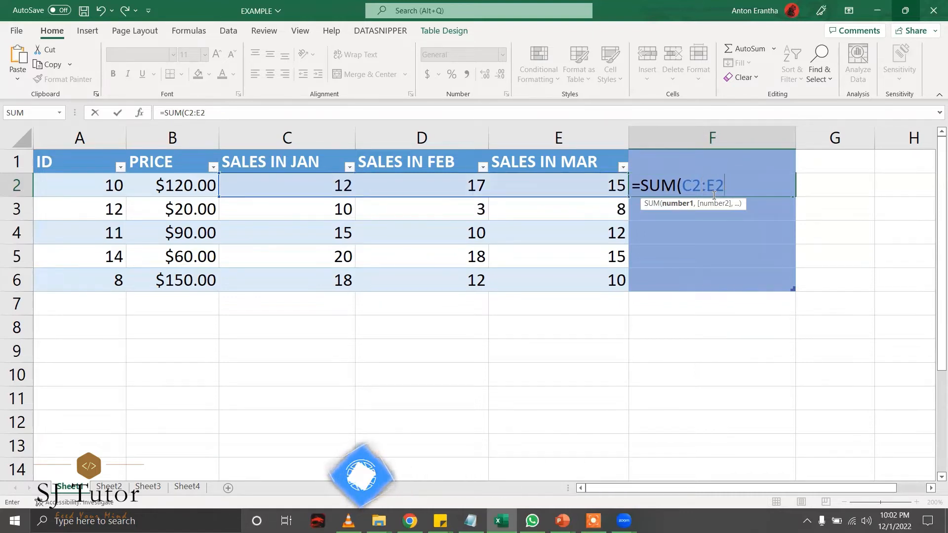
pyautogui.write(')')
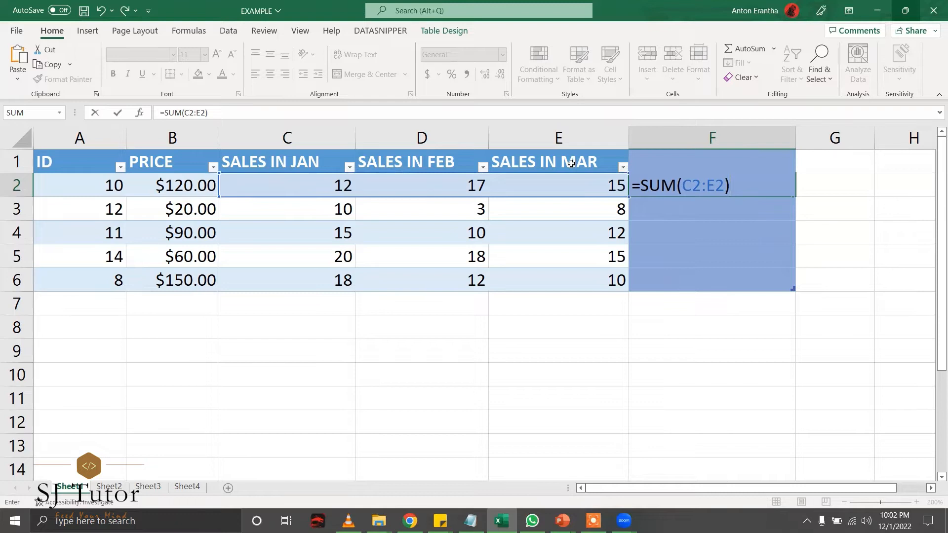
pyautogui.click(82, 188)
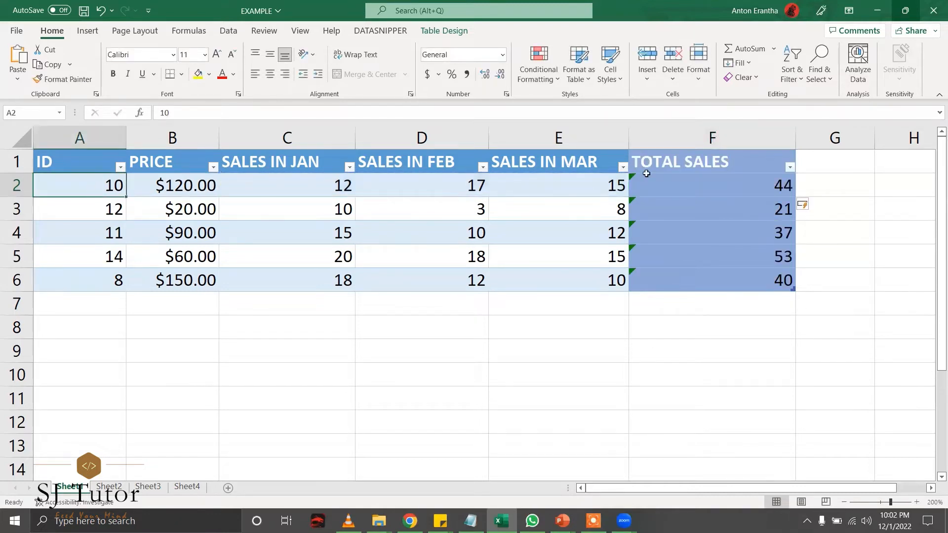
pyautogui.click(700, 184)
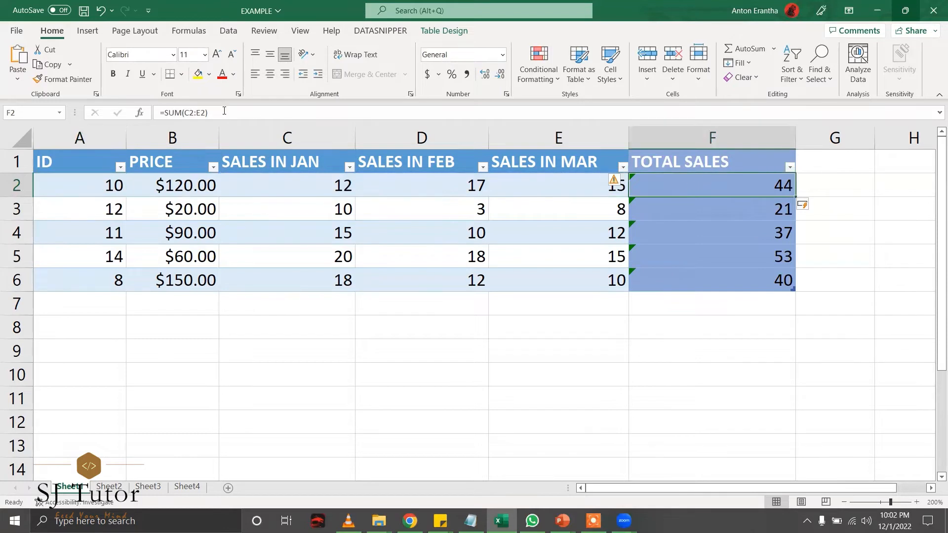
pyautogui.click(179, 113)
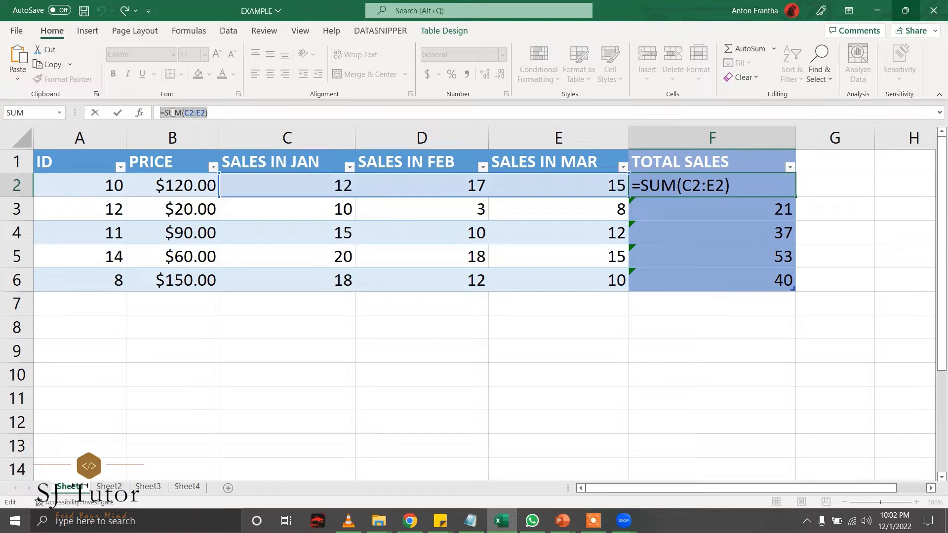
pyautogui.click(174, 112)
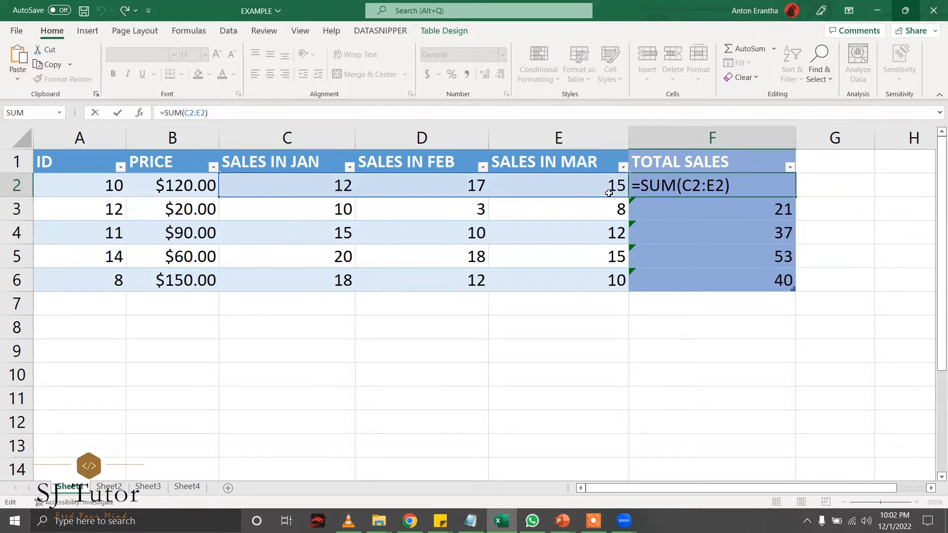
pyautogui.click(675, 207)
pyautogui.click(721, 192)
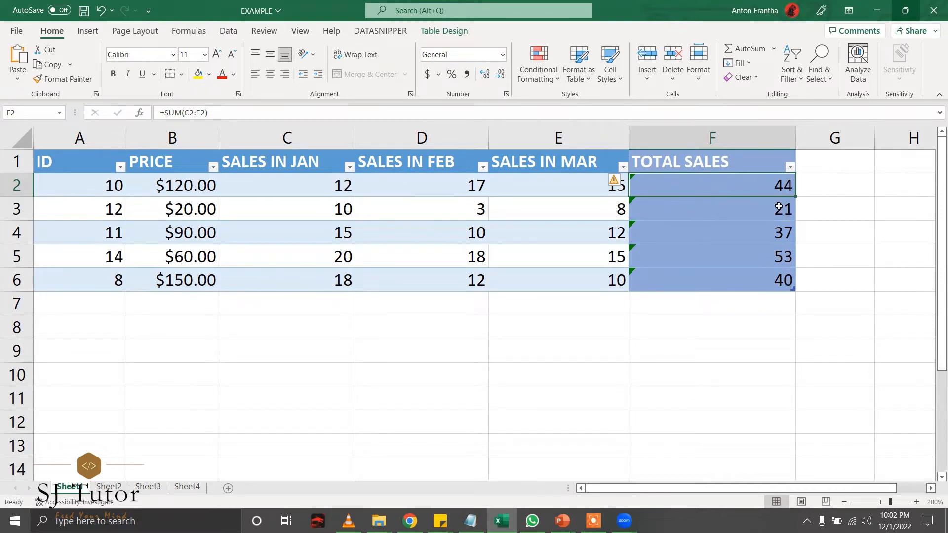
pyautogui.press('Return')
pyautogui.press('Return')
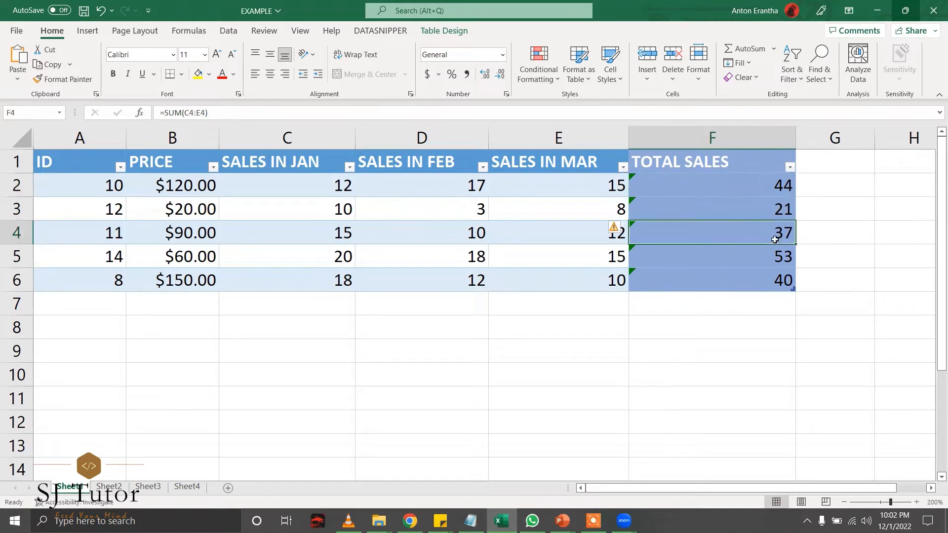
pyautogui.press('Return')
pyautogui.press('Return')
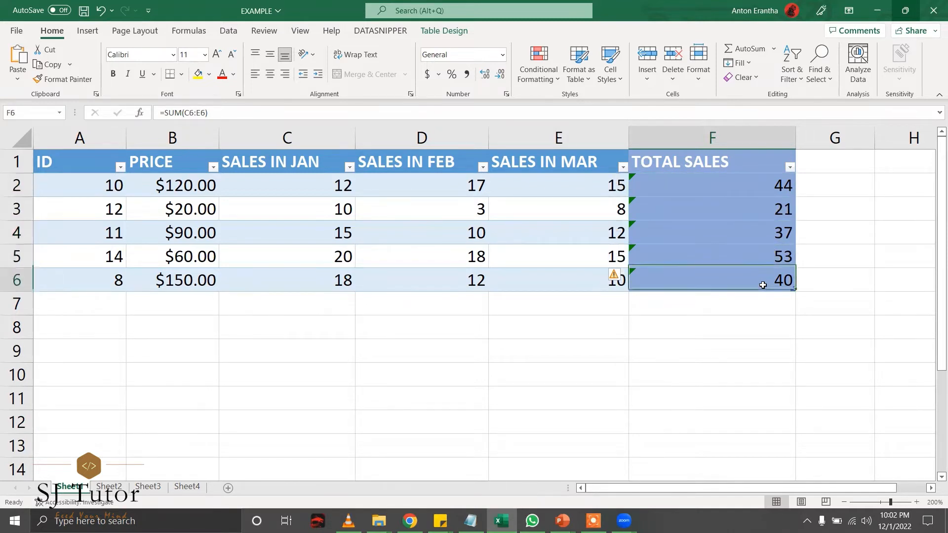
pyautogui.hotkey('shift', 'Return')
pyautogui.hotkey('shift', 'Return')
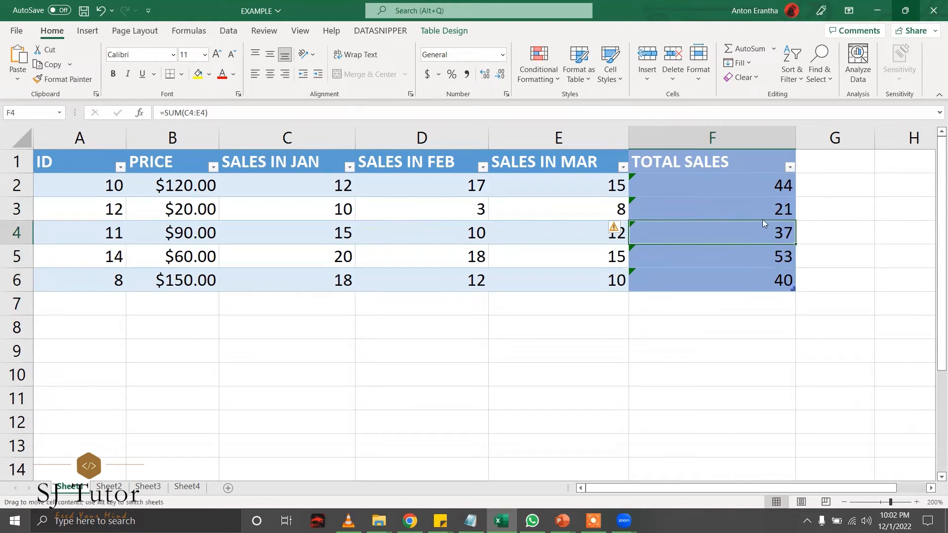
pyautogui.hotkey('shift', 'Return')
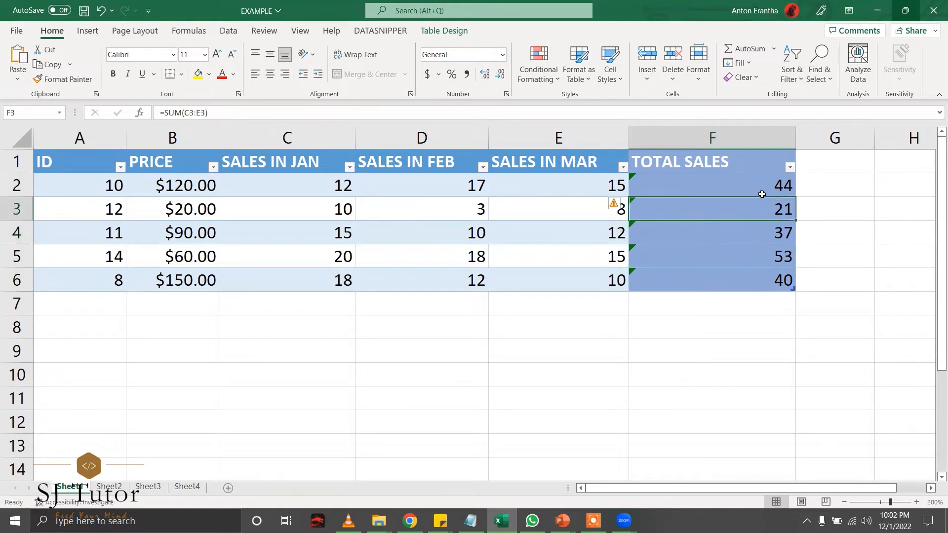
pyautogui.hotkey('shift', 'Return')
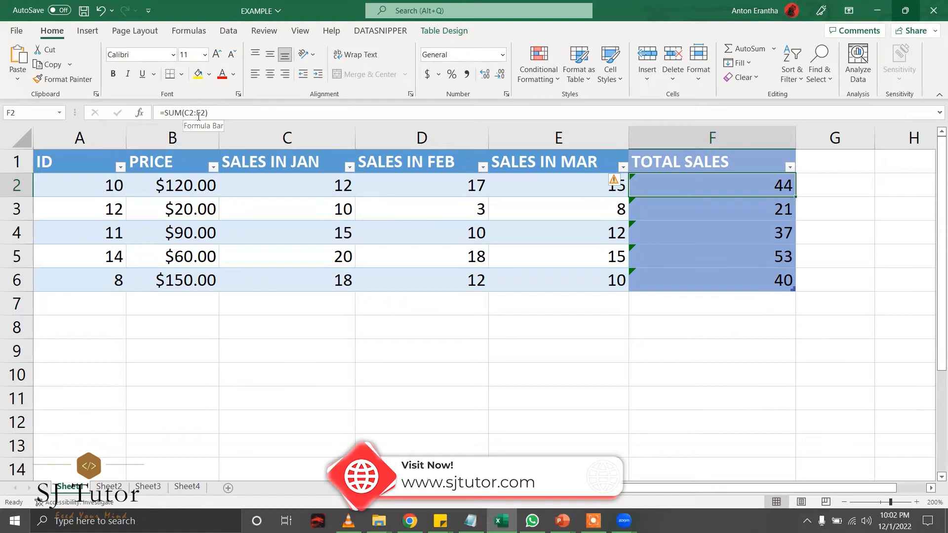
pyautogui.press('Return')
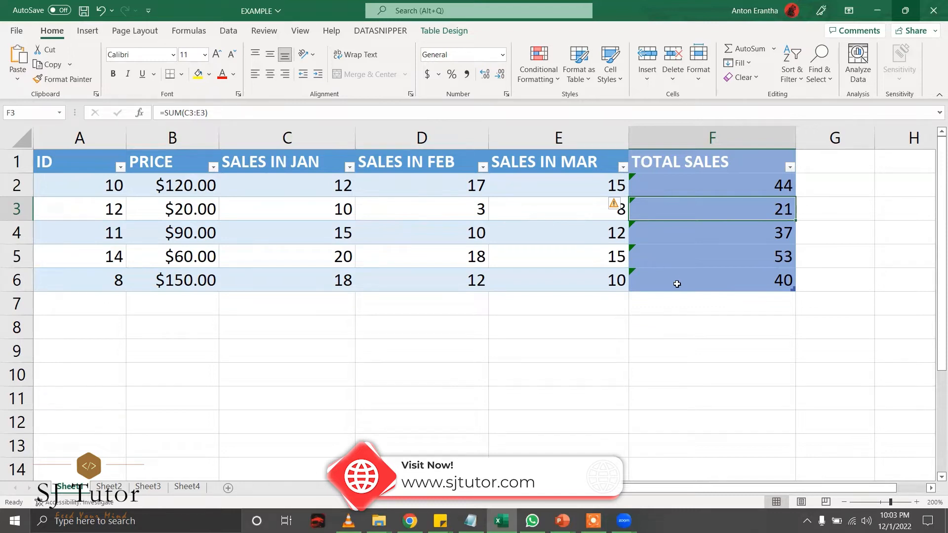
pyautogui.click(109, 489)
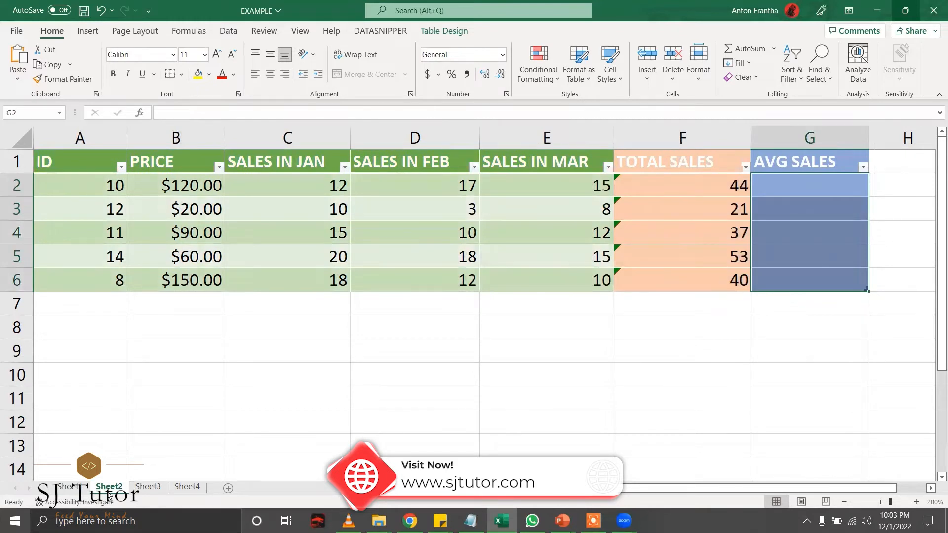
# Switch to Sheet2 and select G2, the first AVG SALES cell.
pyautogui.click(802, 193)
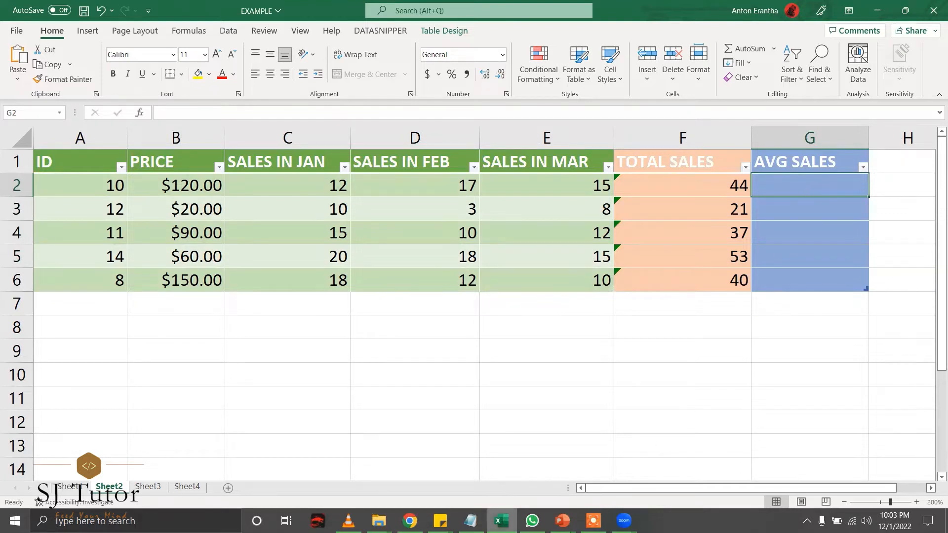
pyautogui.click(470, 520)
pyautogui.click(787, 185)
# Enter =AVERAGE(C2:E2) in G2 so the AVG SALES column fills with row averages.
pyautogui.write('=')
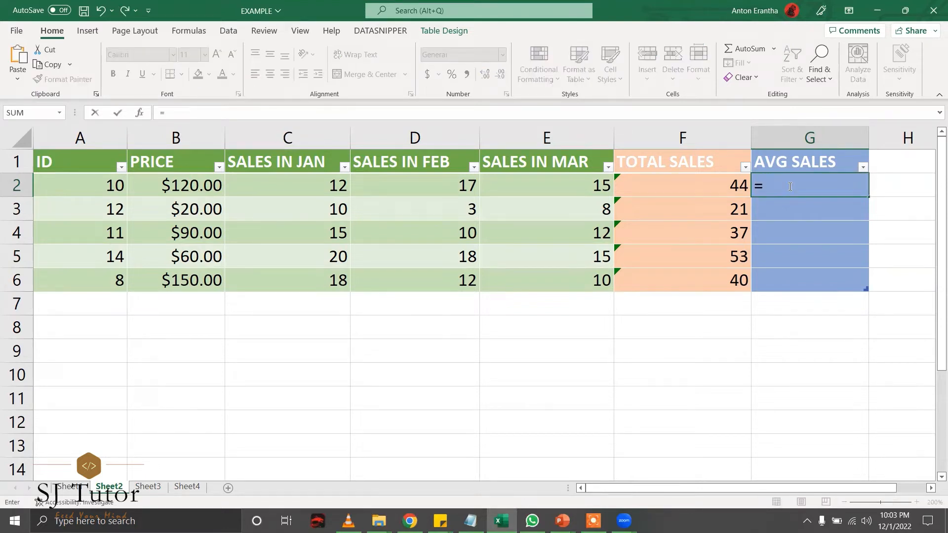
pyautogui.write('AV')
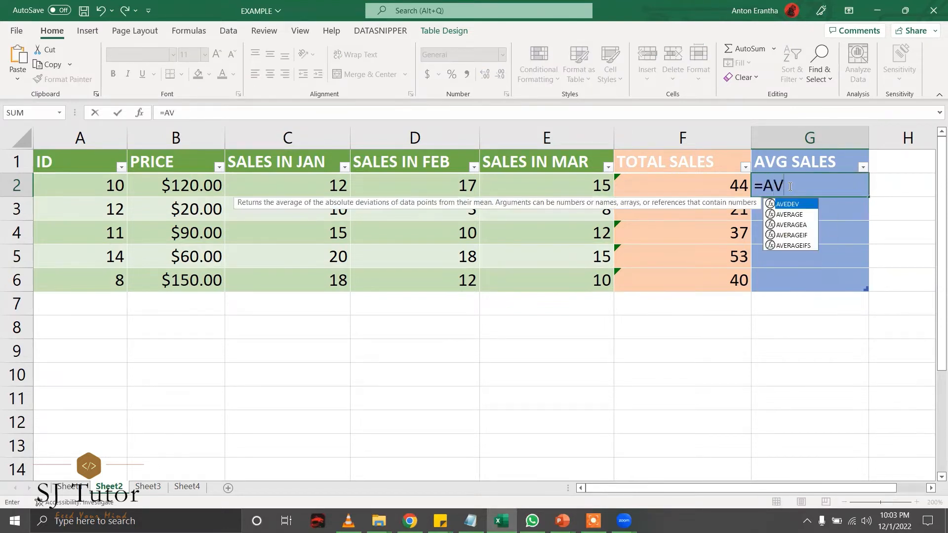
pyautogui.press('Down')
pyautogui.press('Tab')
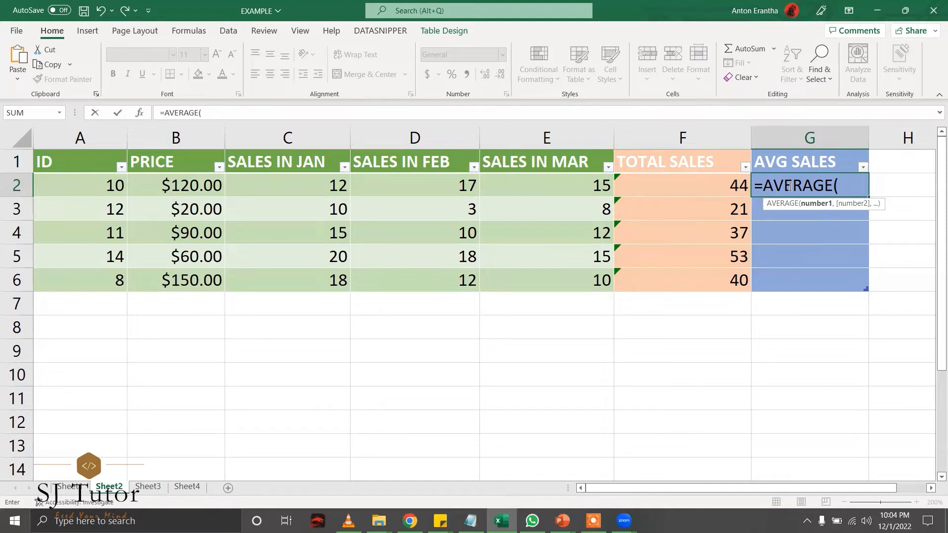
pyautogui.write('C')
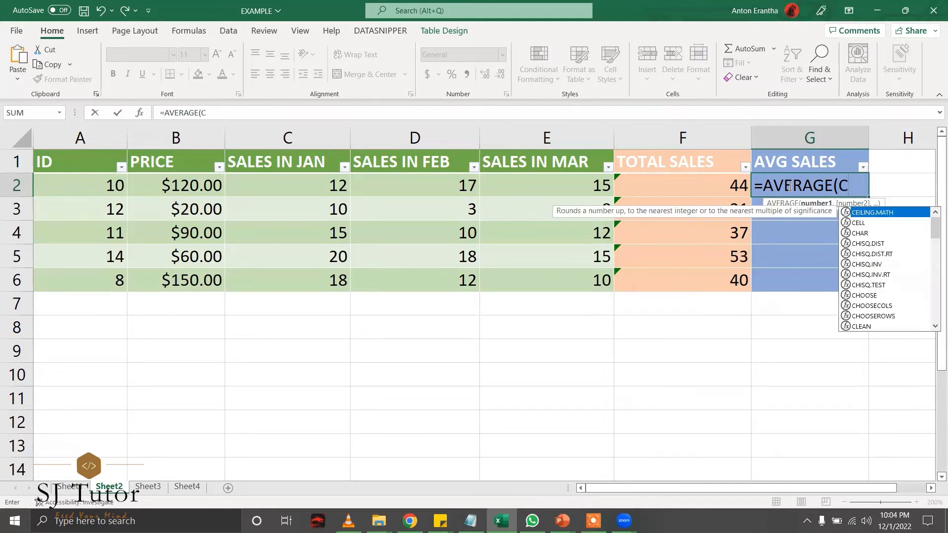
pyautogui.write('2:')
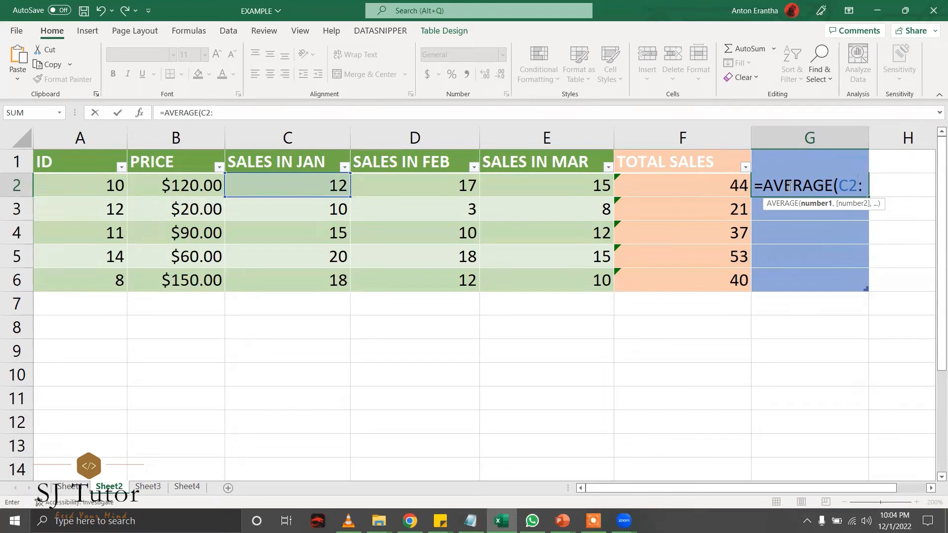
pyautogui.write('E2)')
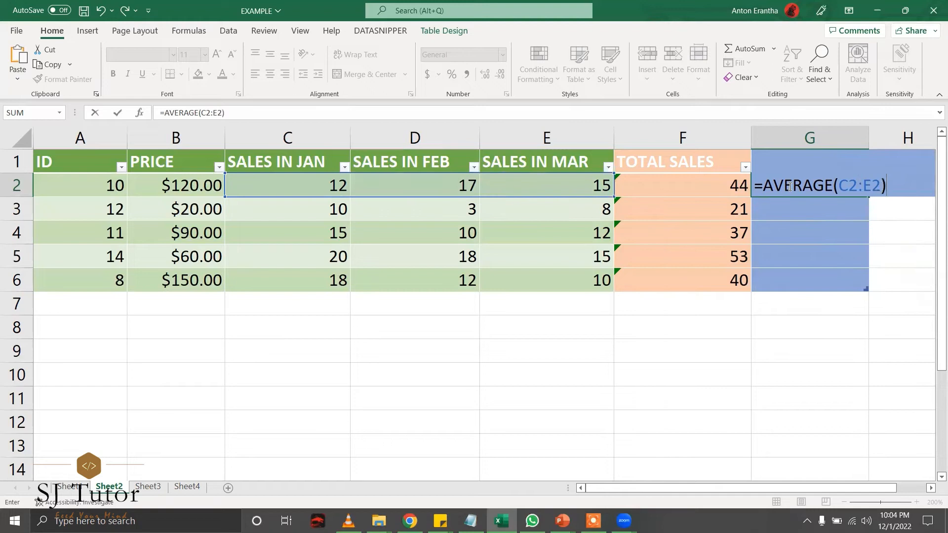
pyautogui.press('Return')
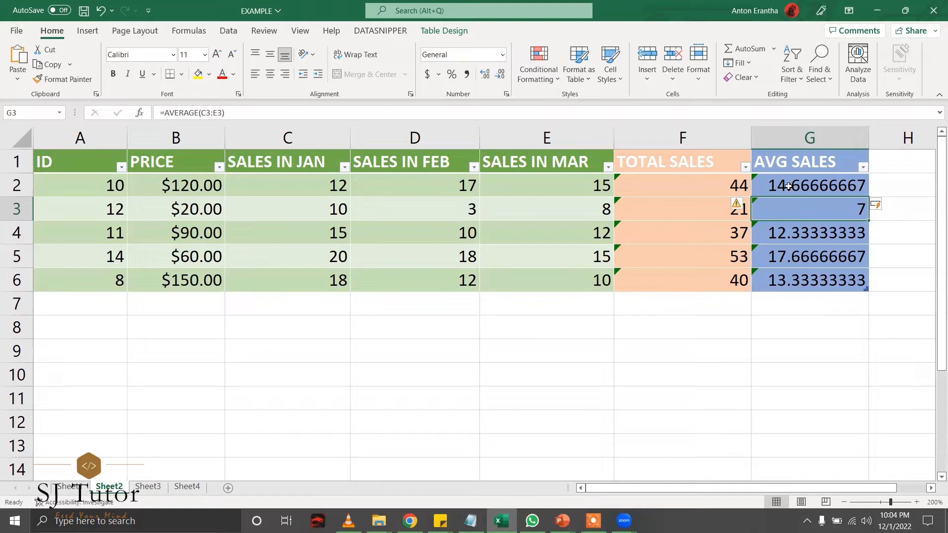
# Check the averages in G2 and G4 (12.33333333), then bring up Sheet3.
pyautogui.click(788, 186)
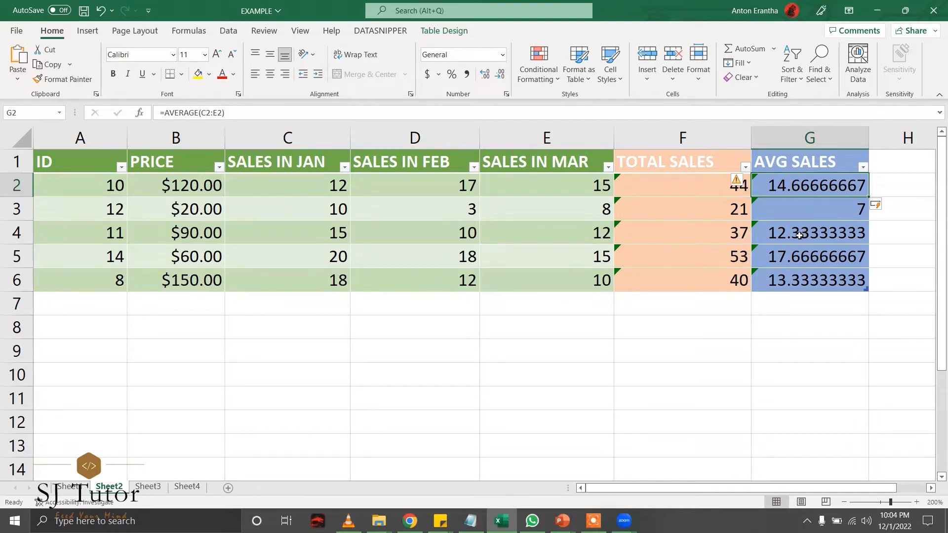
pyautogui.click(799, 234)
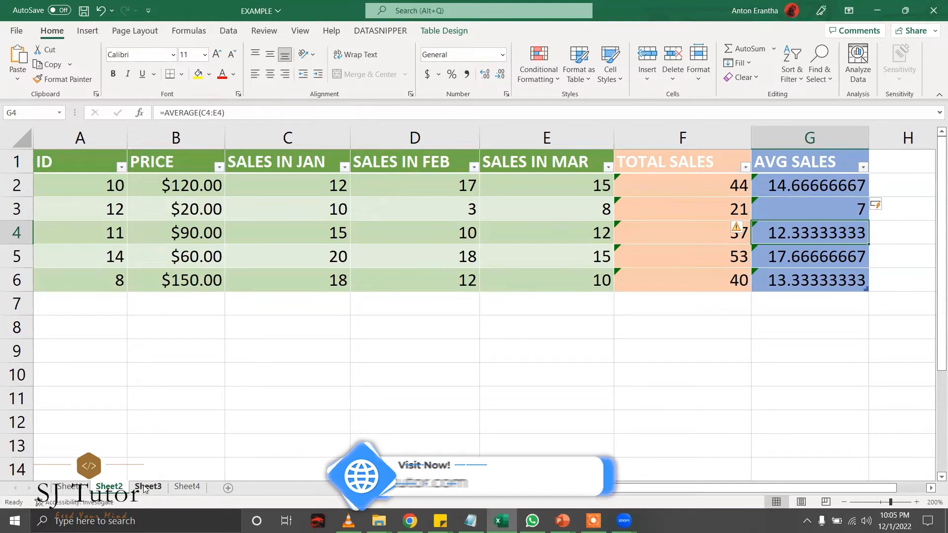
pyautogui.click(144, 487)
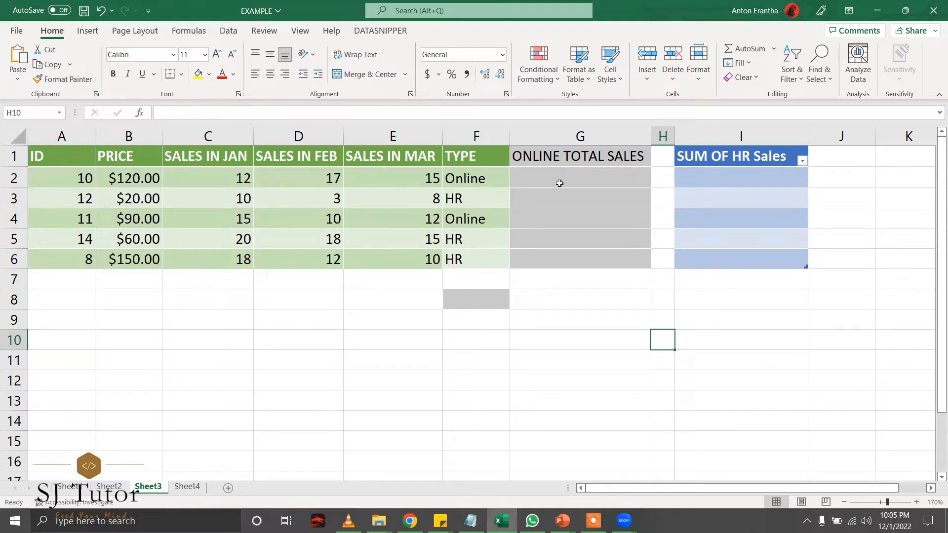
# Review the TYPE column, noting Online in F2 and HR in F3.
pyautogui.click(482, 146)
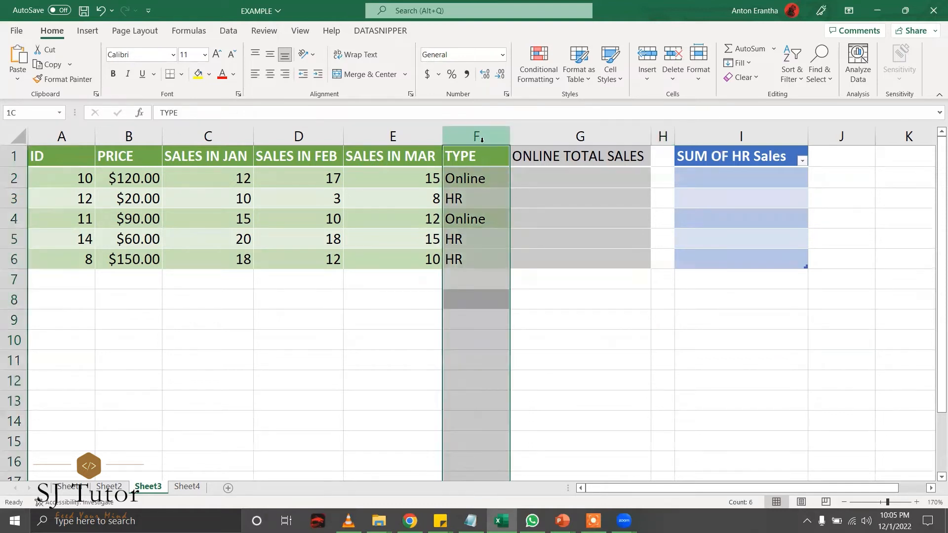
pyautogui.click(588, 189)
pyautogui.click(541, 173)
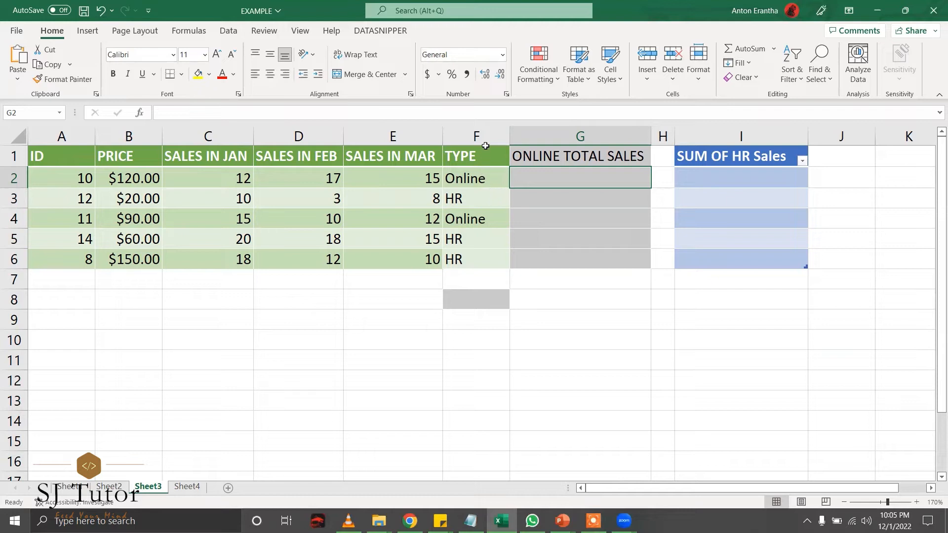
pyautogui.click(466, 183)
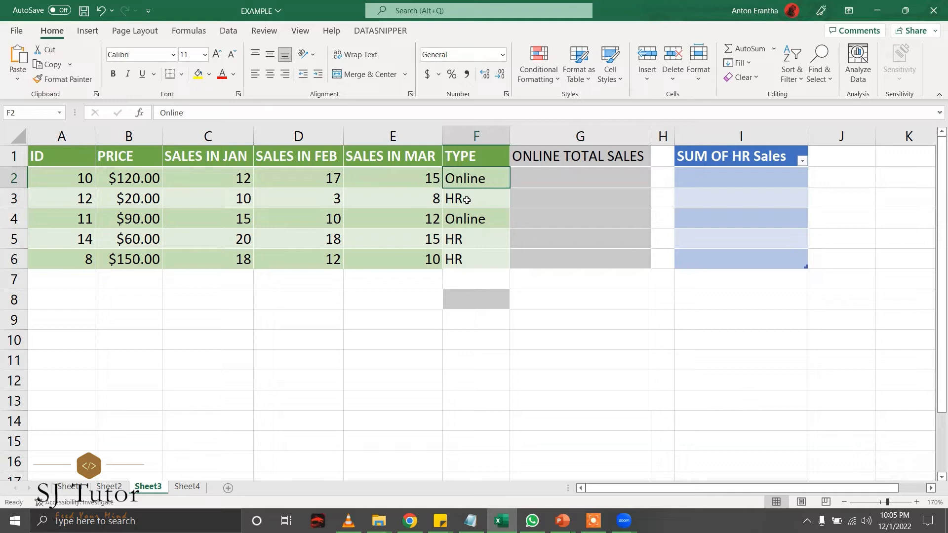
pyautogui.click(466, 200)
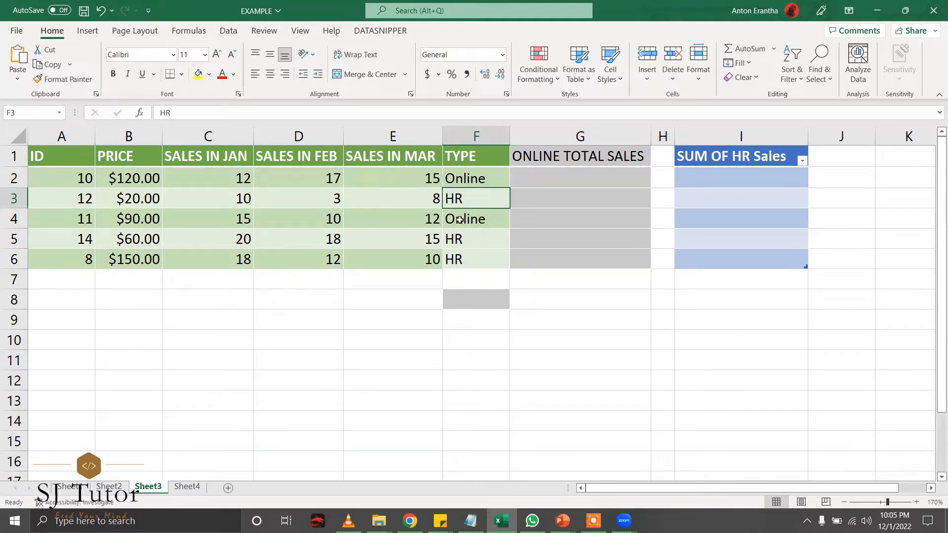
# Select G2 under ONLINE TOTAL SALES to begin its formula.
pyautogui.click(596, 139)
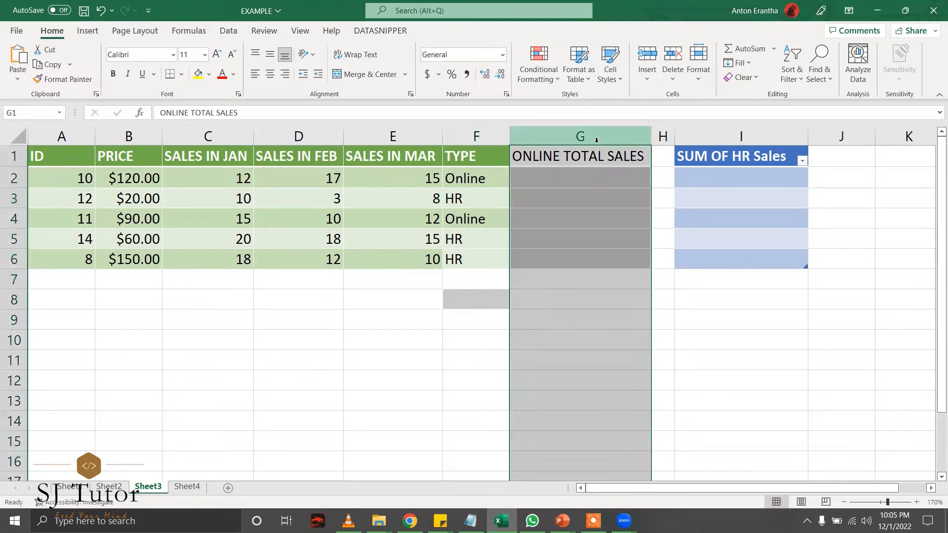
pyautogui.click(584, 173)
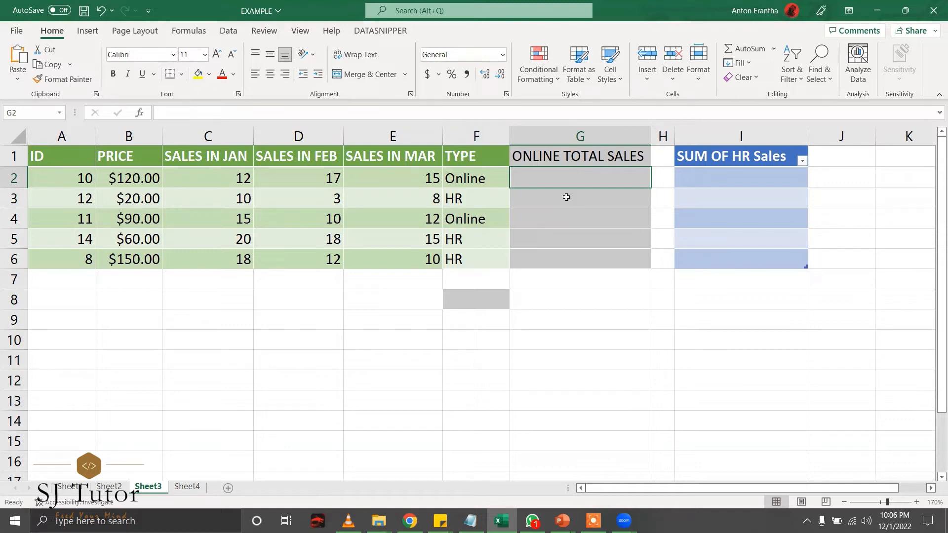
pyautogui.write('+')
pyautogui.press('BackSpace')
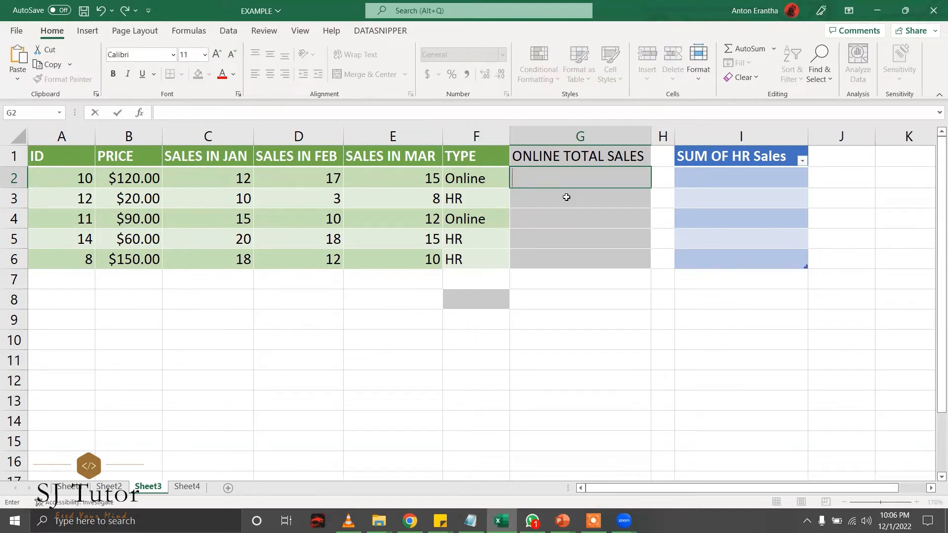
# Begin the G2 formula as =IF(F2="Online", testing row 2's type.
pyautogui.write('=')
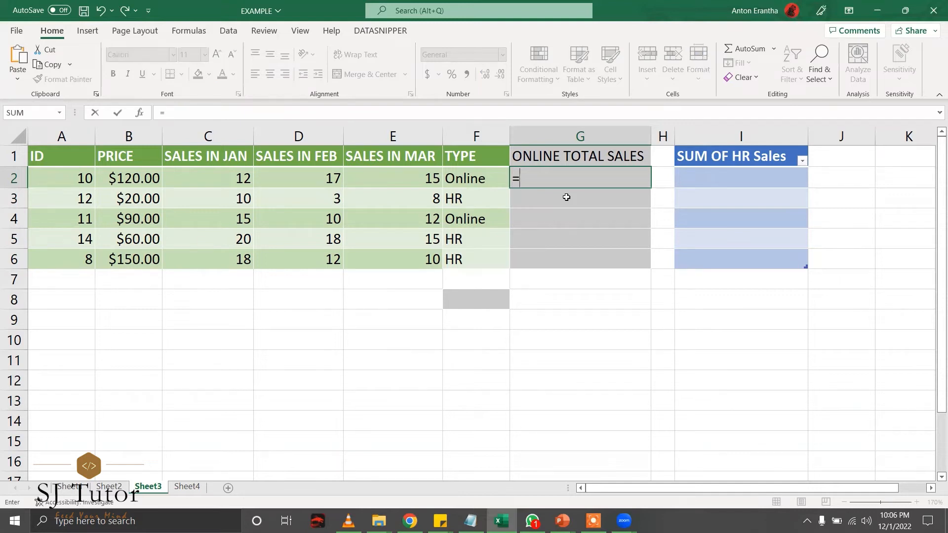
pyautogui.write('I')
pyautogui.press('BackSpace')
pyautogui.write('IF')
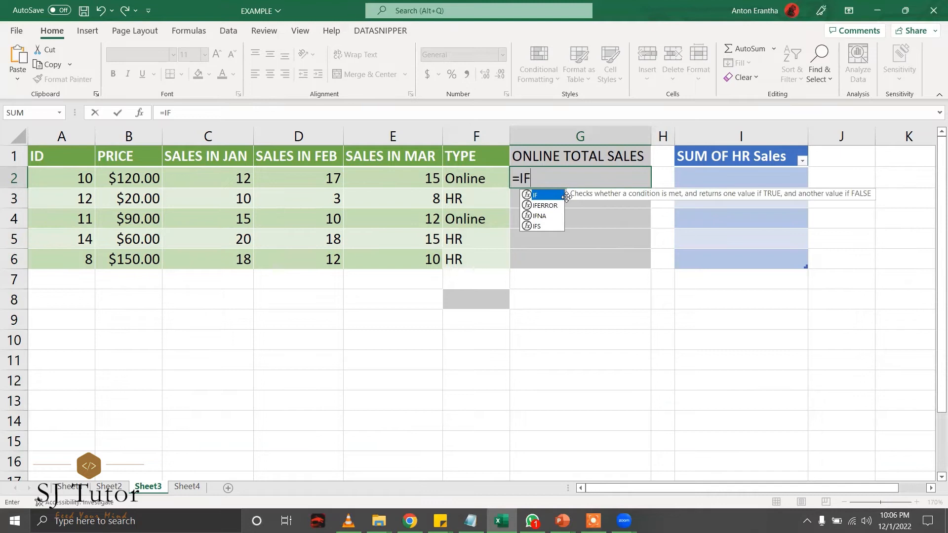
pyautogui.write('(')
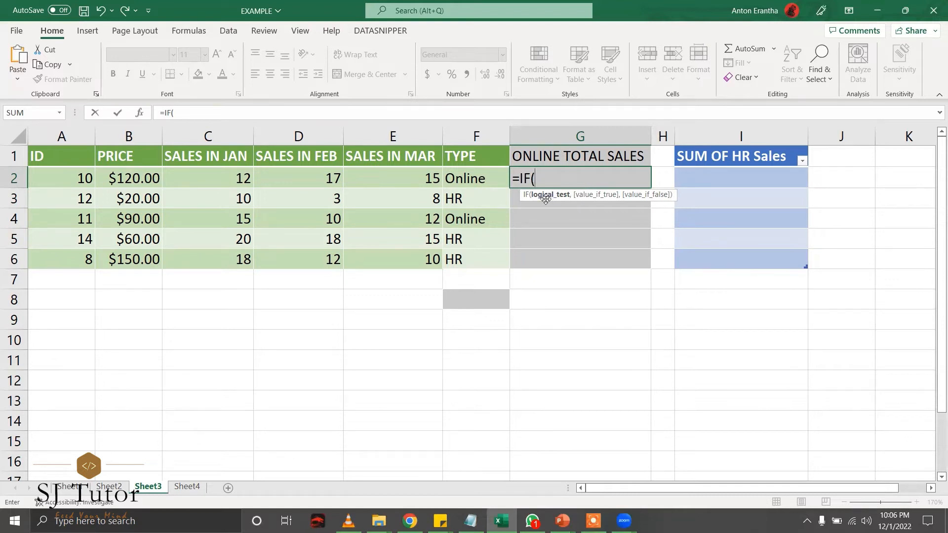
pyautogui.click(580, 179)
pyautogui.write('F2')
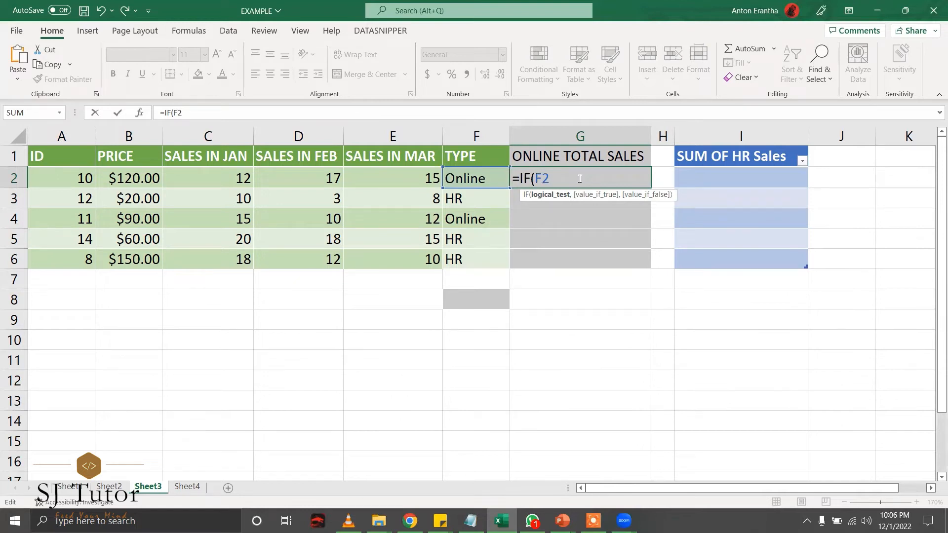
pyautogui.write('=""Online')
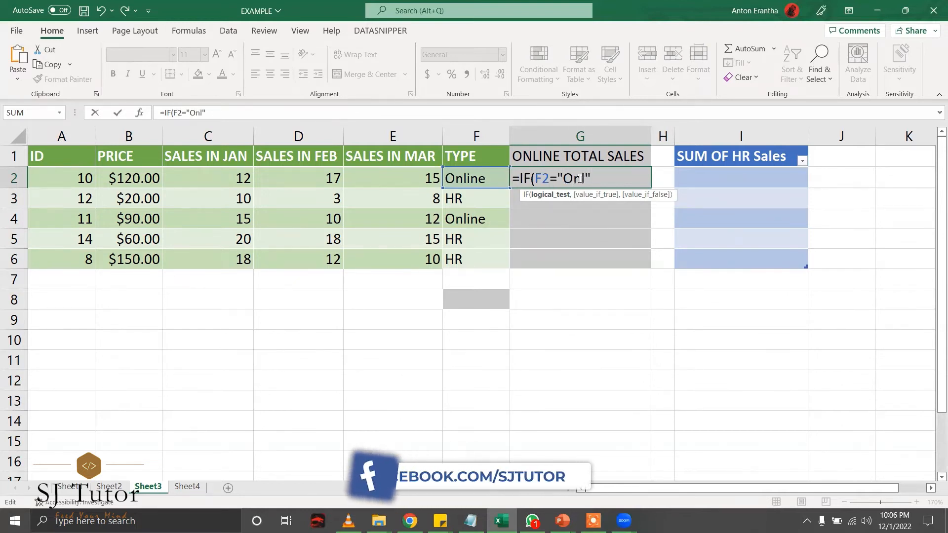
pyautogui.write(',')
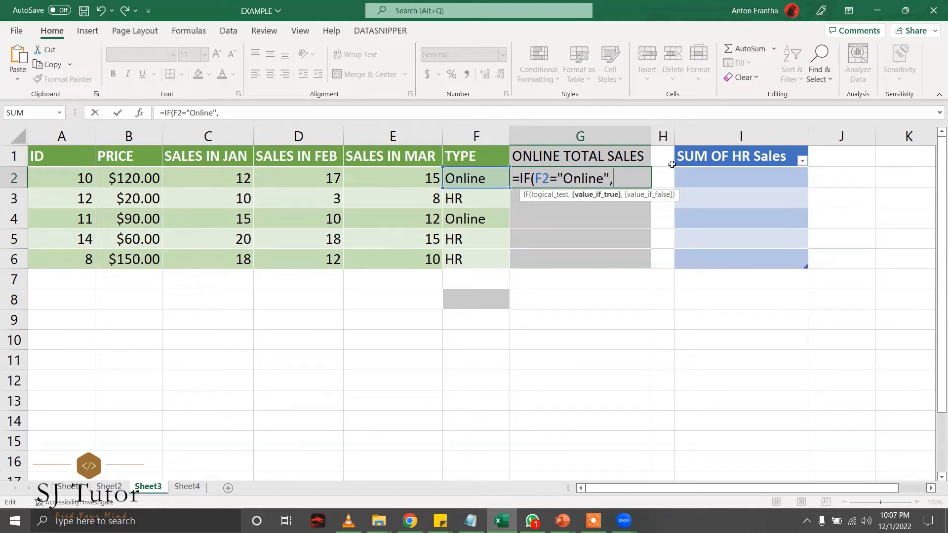
# Add SUM(C2:E2) as the true result and "" as the false result in G2.
pyautogui.write('SU')
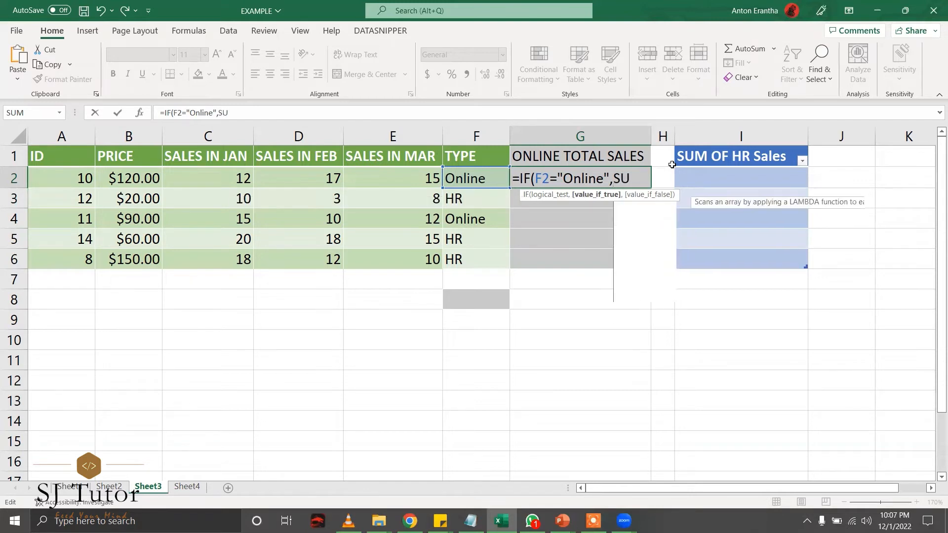
pyautogui.write('M(')
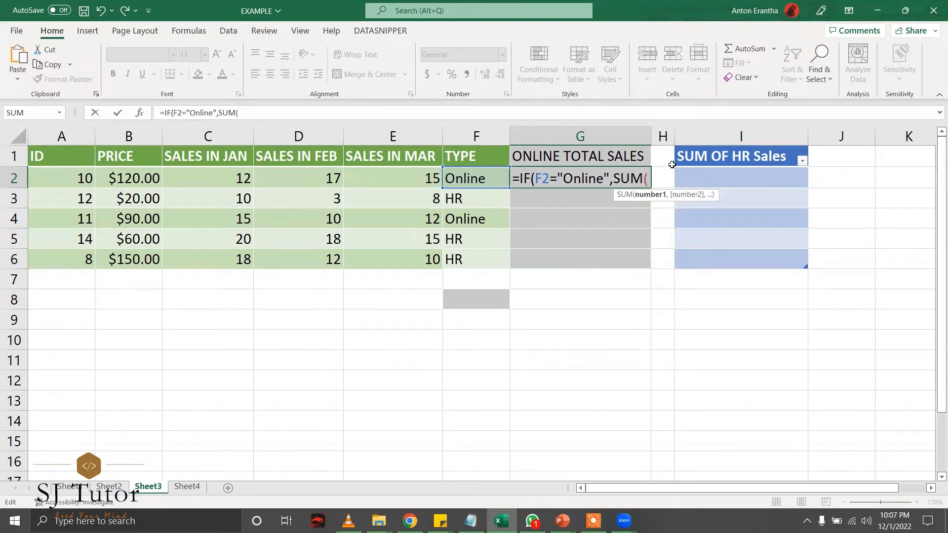
pyautogui.write('C12')
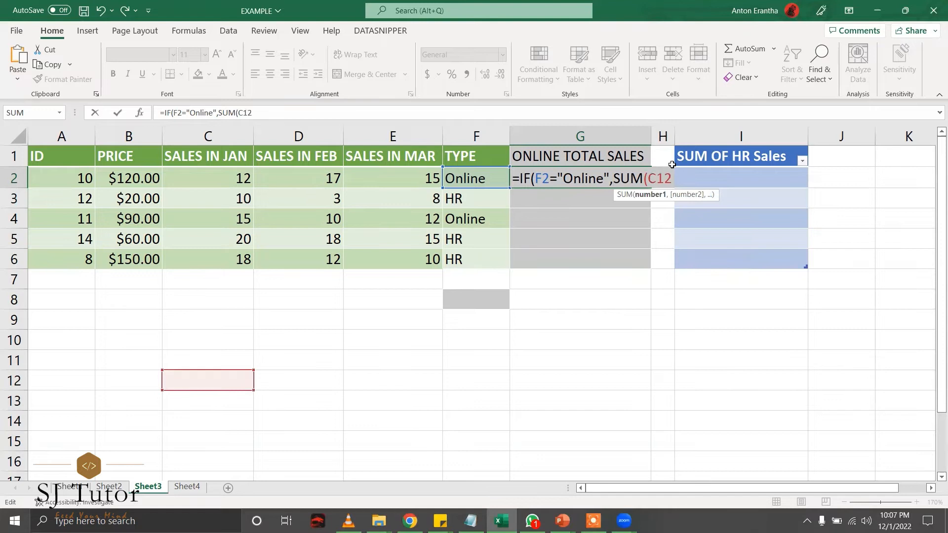
pyautogui.press('BackSpace')
pyautogui.press('BackSpace')
pyautogui.write('2')
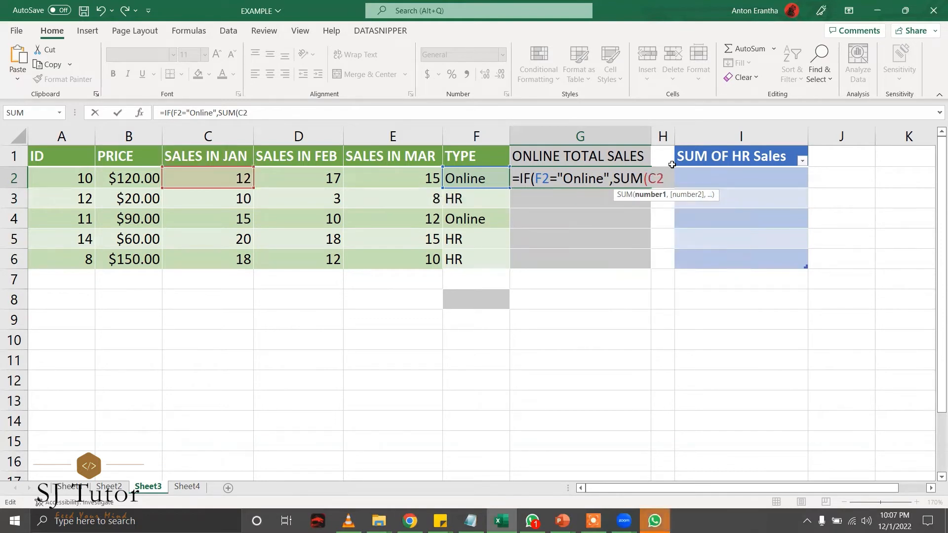
pyautogui.write(':')
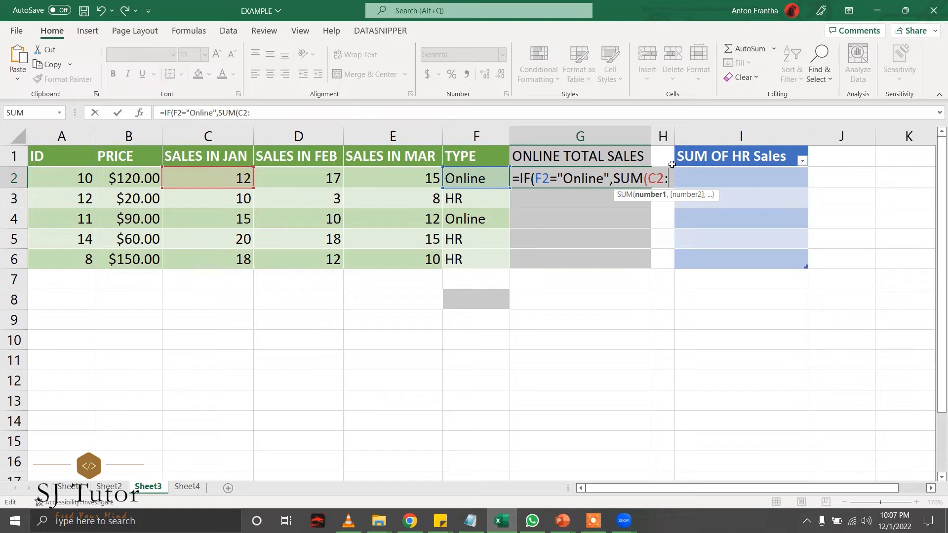
pyautogui.write('E')
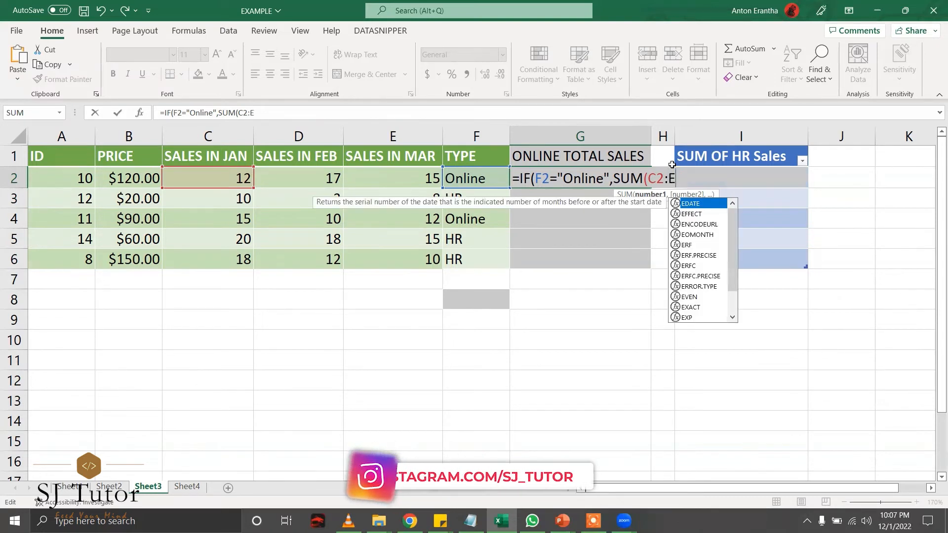
pyautogui.write('2')
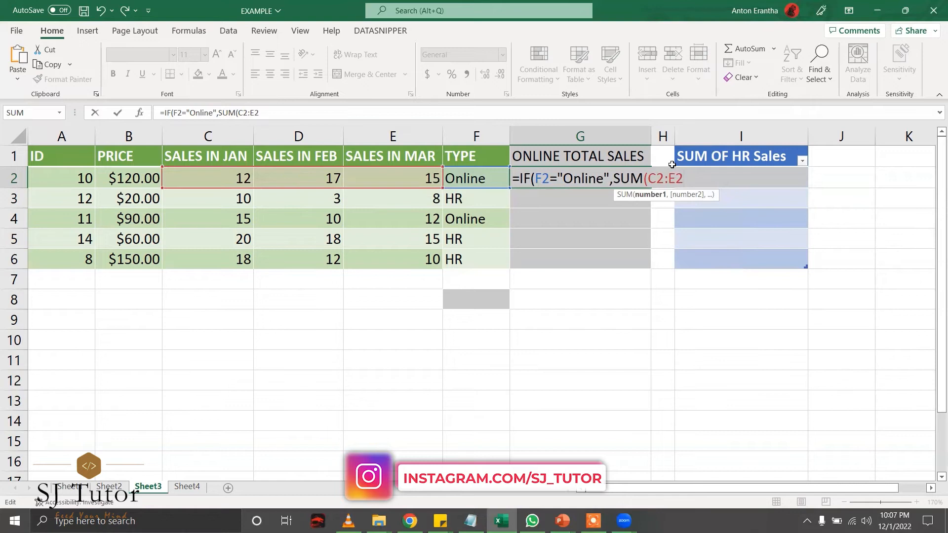
pyautogui.write(')')
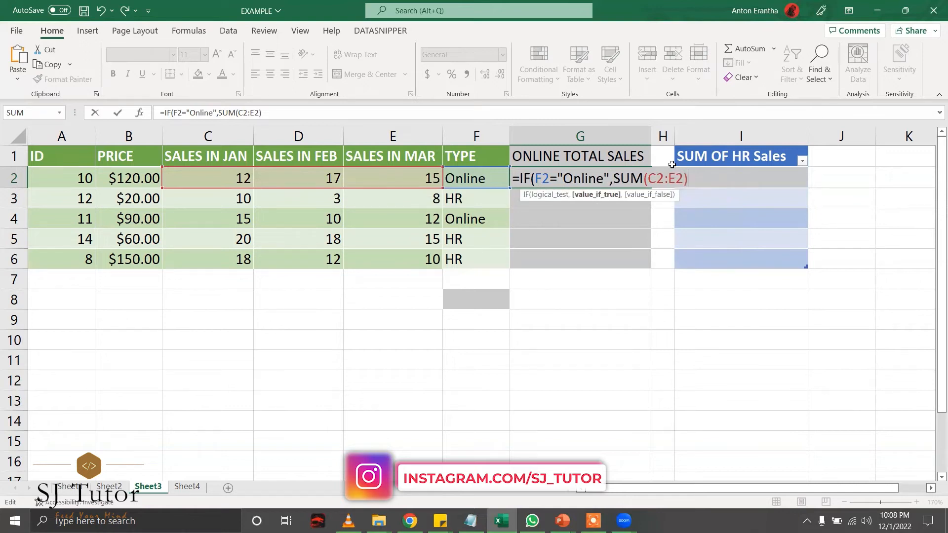
pyautogui.write(',')
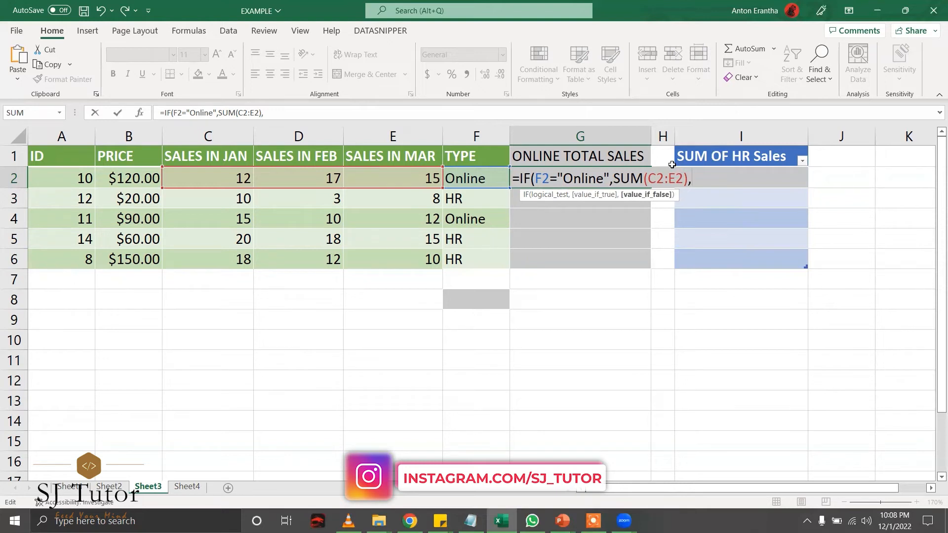
pyautogui.write('""')
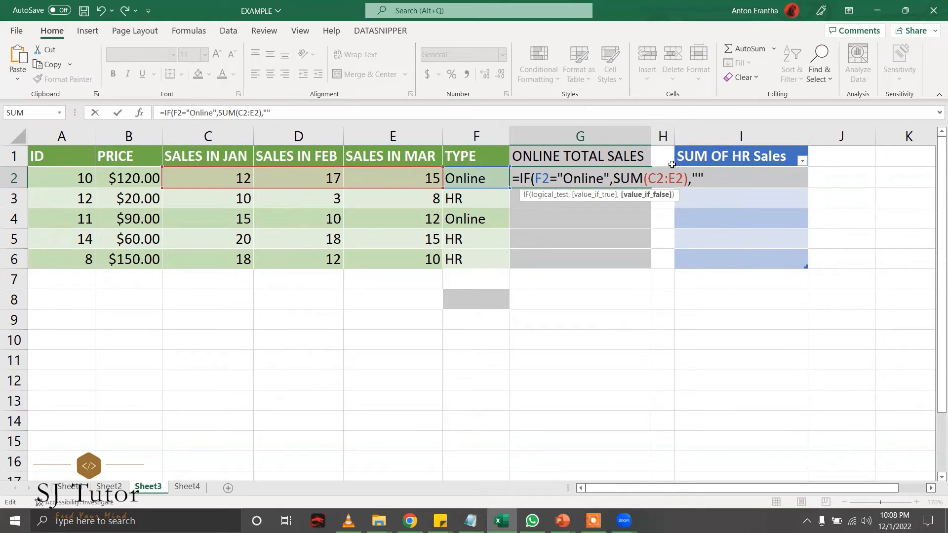
pyautogui.write(')')
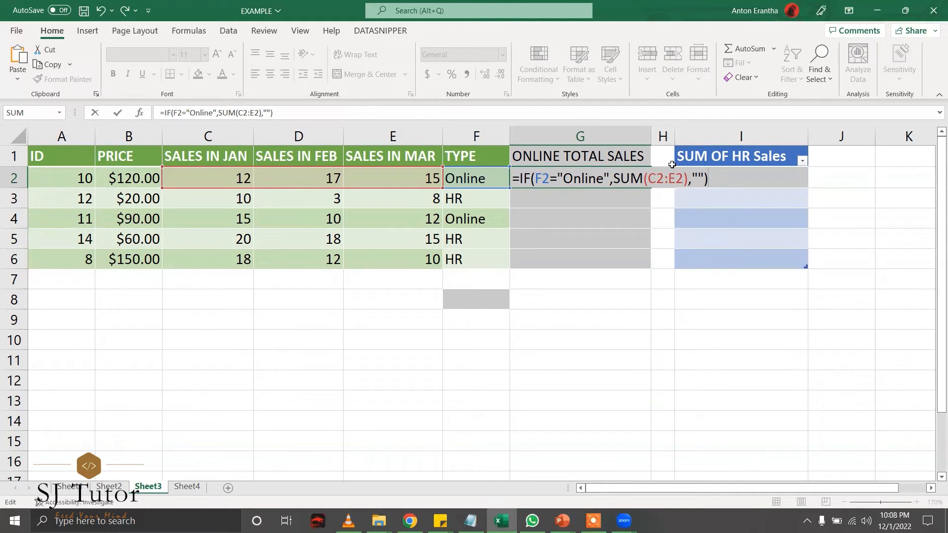
# Commit =IF(F2="Online",SUM(C2:E2),"") in G2, showing 44, and recheck it.
pyautogui.press('Left')
pyautogui.press('Left')
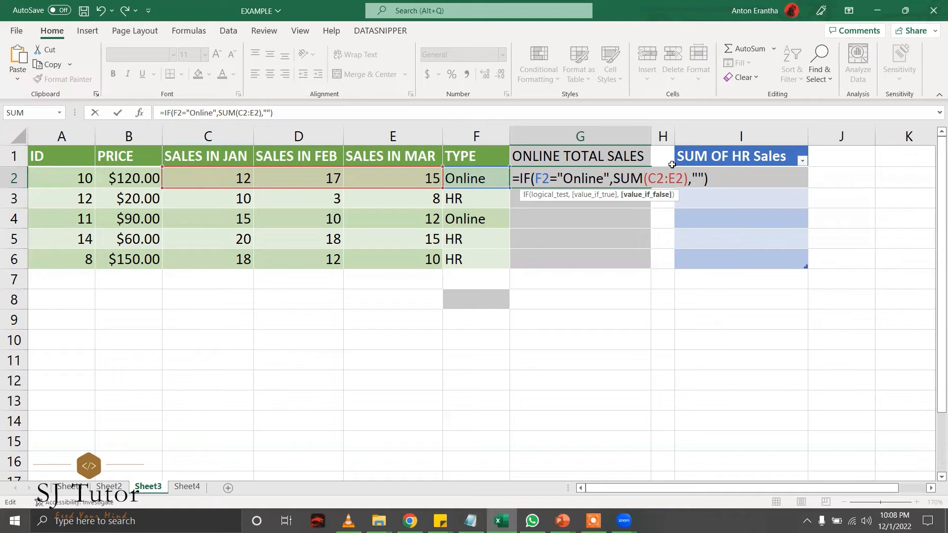
pyautogui.click(700, 177)
pyautogui.click(712, 180)
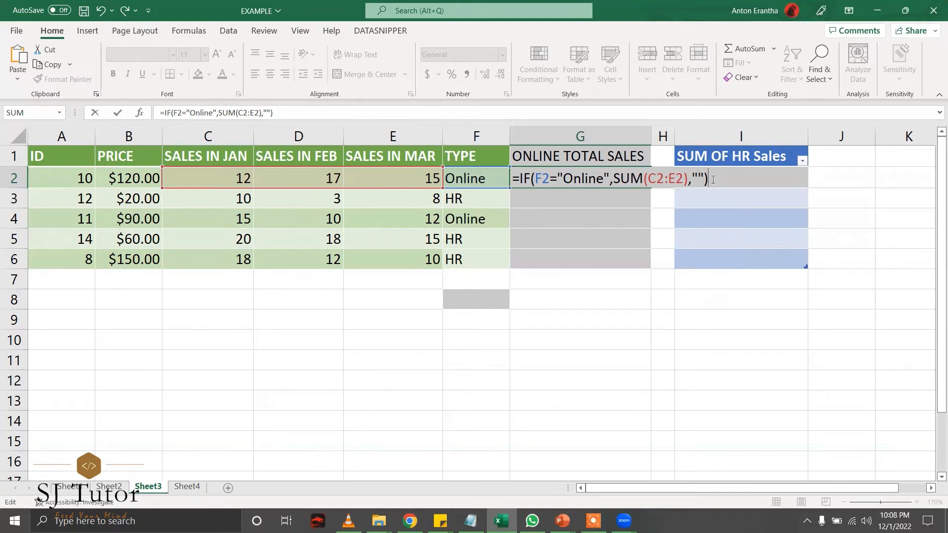
pyautogui.press('Return')
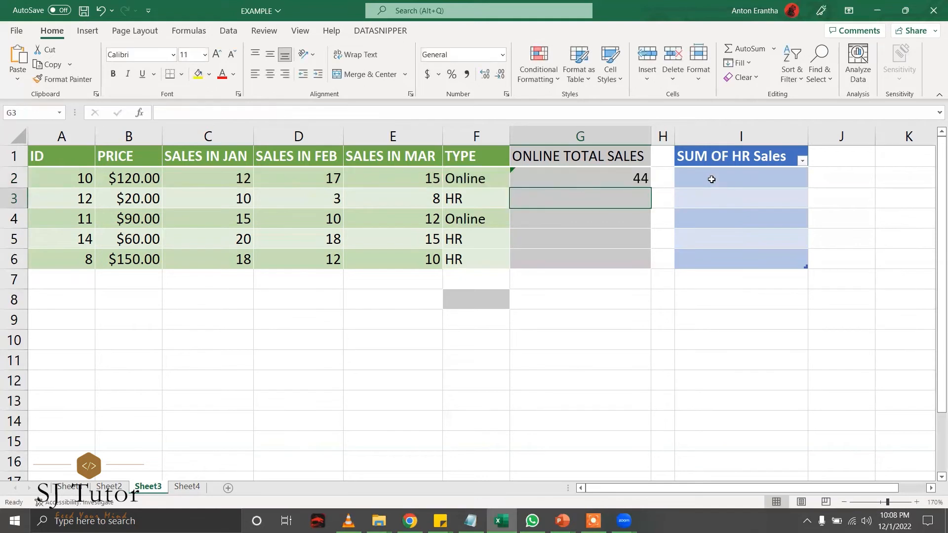
pyautogui.click(642, 181)
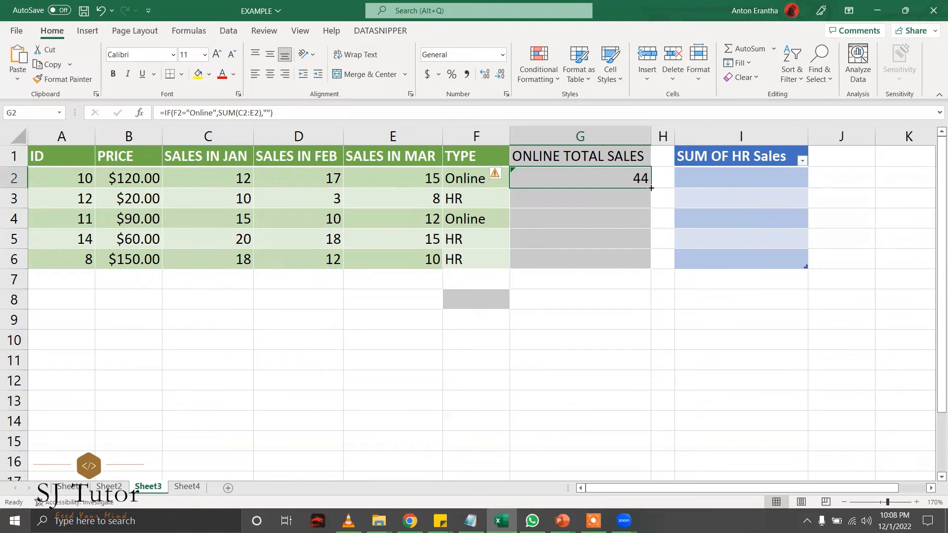
# Fill the online total formula down to G6 and check results in G2 through G5.
pyautogui.moveTo(651, 188); pyautogui.dragTo(644, 264)
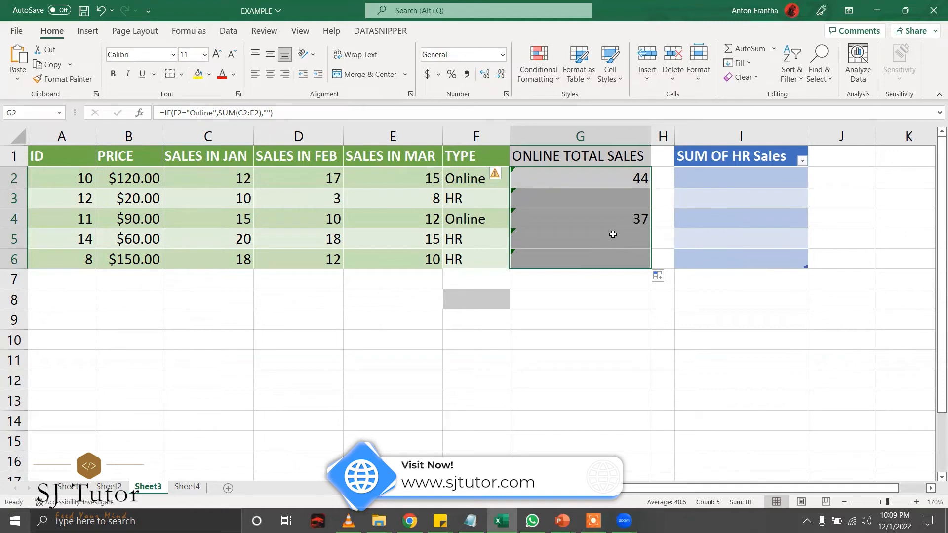
pyautogui.click(493, 219)
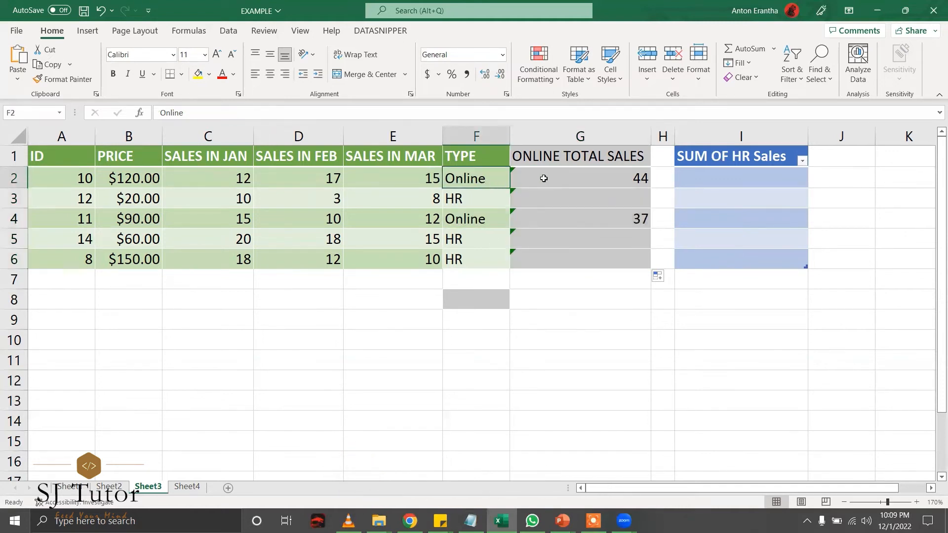
pyautogui.click(567, 178)
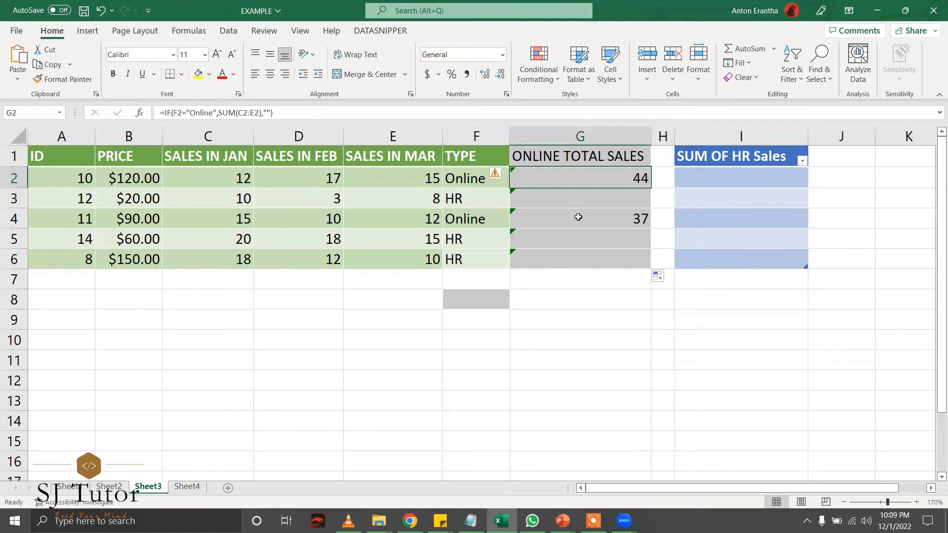
pyautogui.click(577, 216)
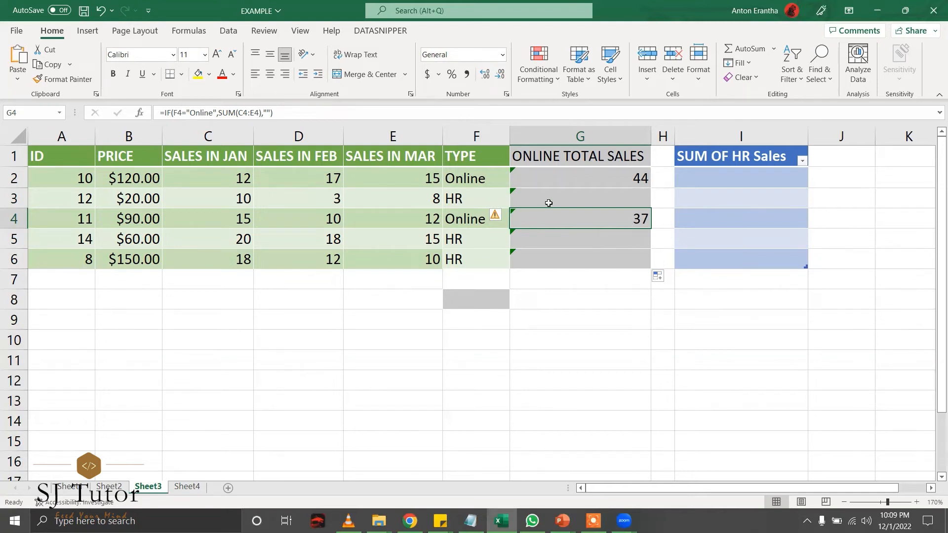
pyautogui.click(553, 202)
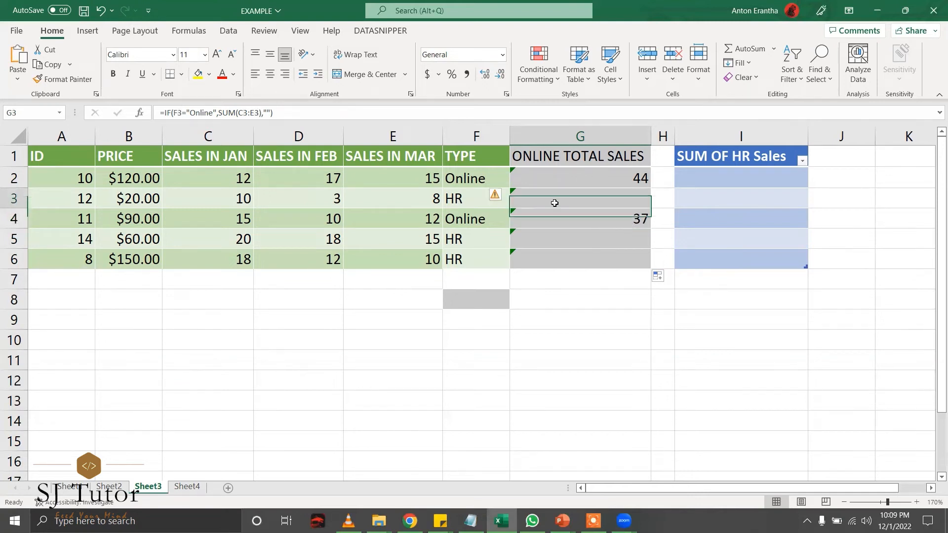
pyautogui.click(569, 238)
pyautogui.click(748, 179)
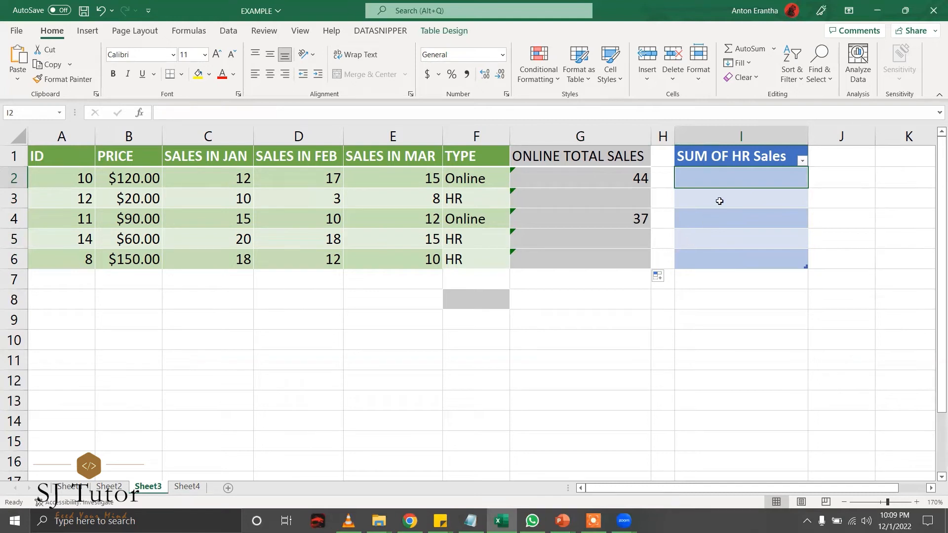
# Start a =SUMIF(F5,"") formula in I2, undoing its automatic fill down column I.
pyautogui.write('=')
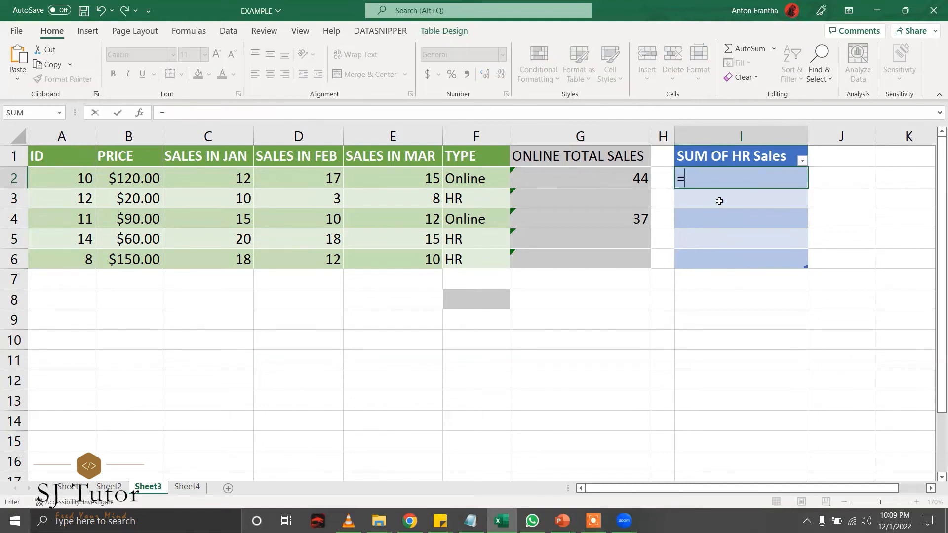
pyautogui.write('Sum')
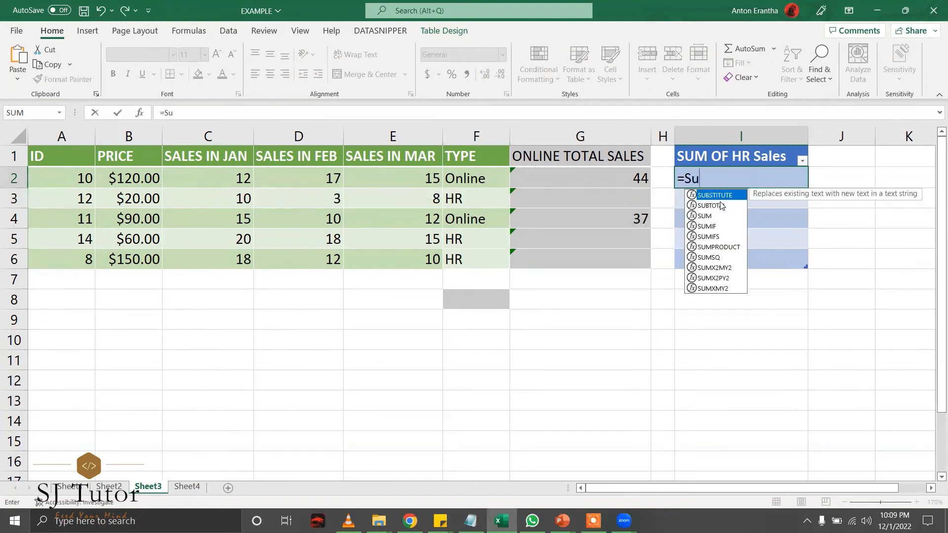
pyautogui.press('BackSpace')
pyautogui.press('BackSpace')
pyautogui.write('UMIF')
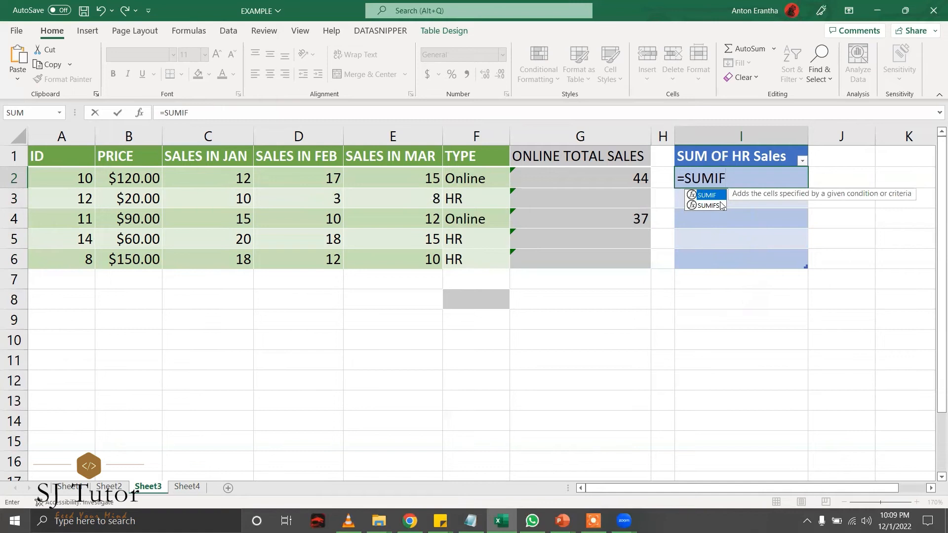
pyautogui.write('(')
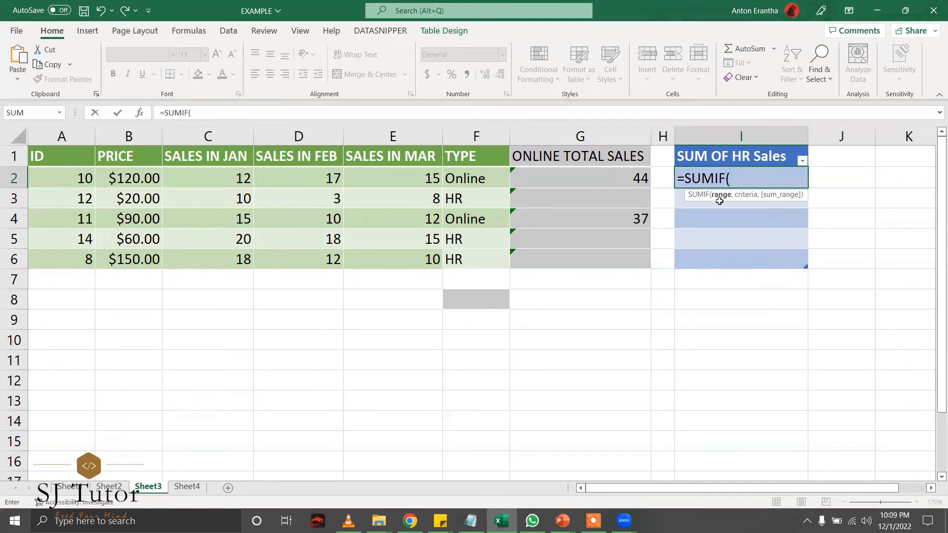
pyautogui.write('F5')
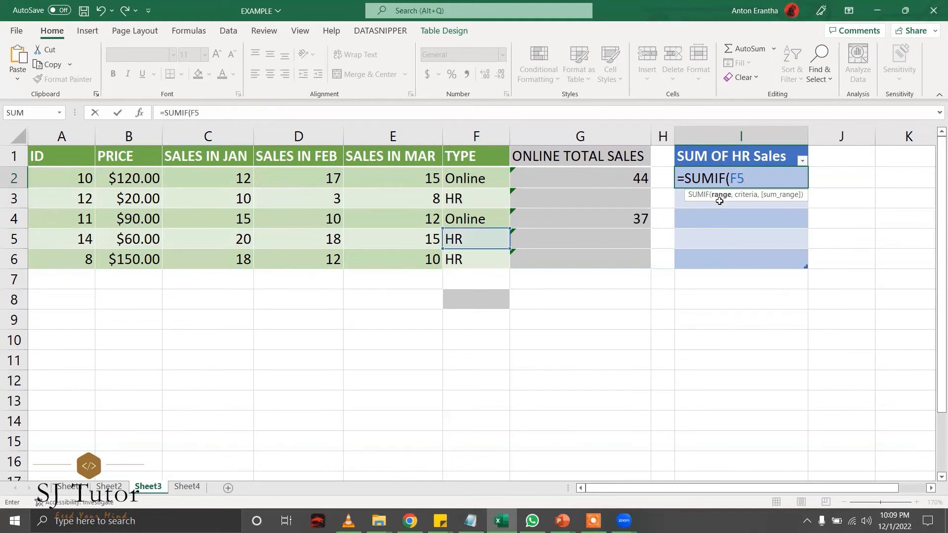
pyautogui.write(',""')
pyautogui.hotkey('ctrl', 'Return')
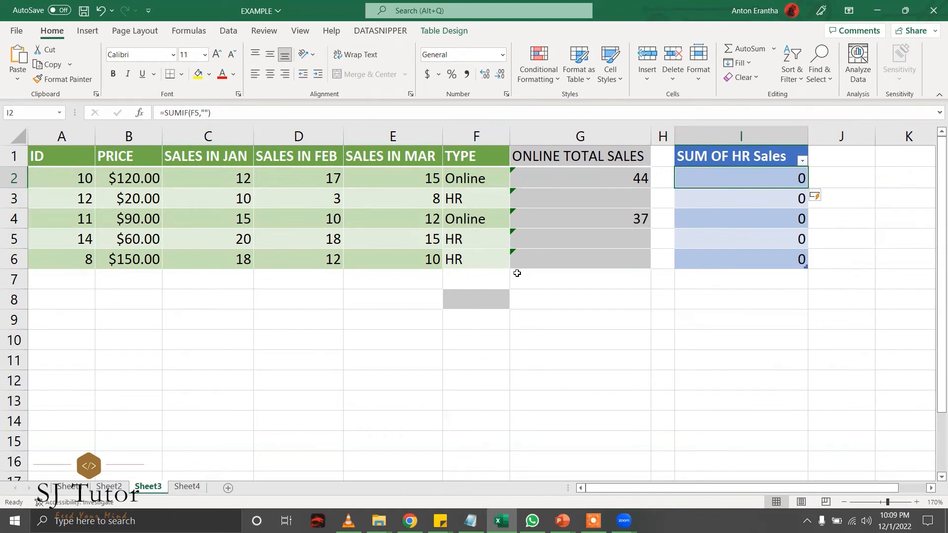
pyautogui.hotkey('ctrl', 'z')
pyautogui.hotkey('ctrl', 'z')
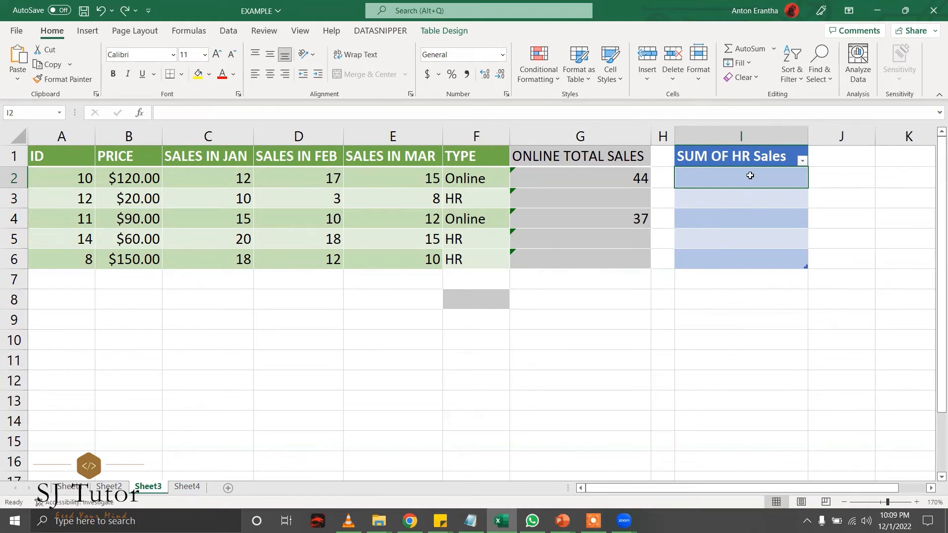
pyautogui.write('=')
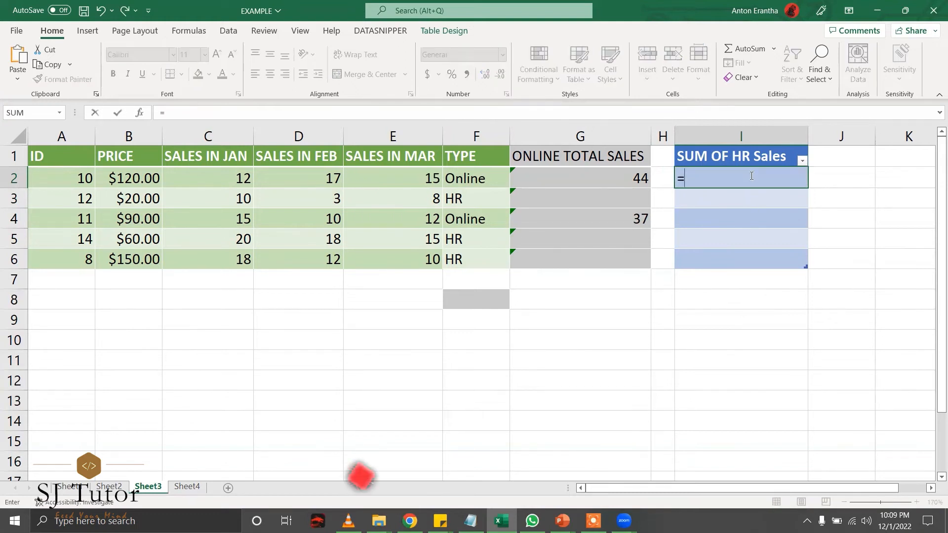
pyautogui.write('SUMIF')
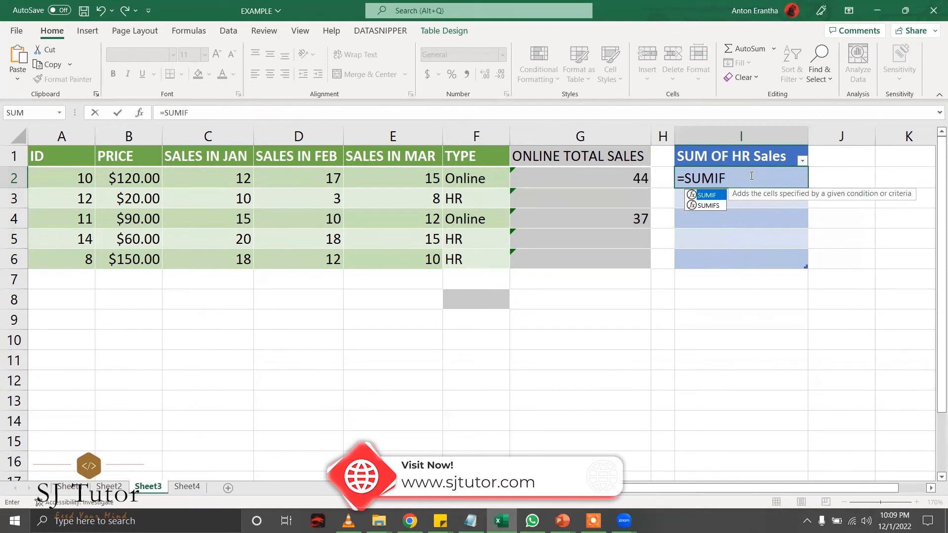
pyautogui.write('(')
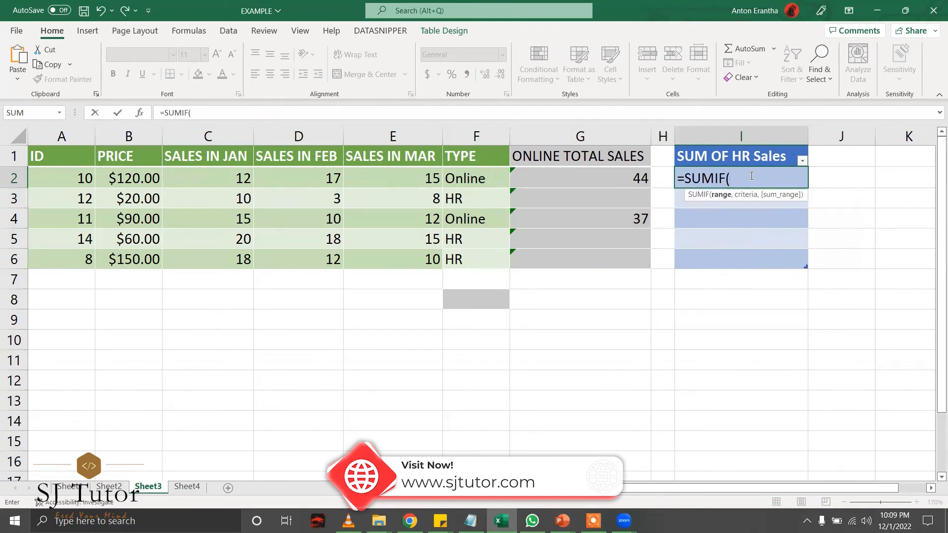
pyautogui.write('F5')
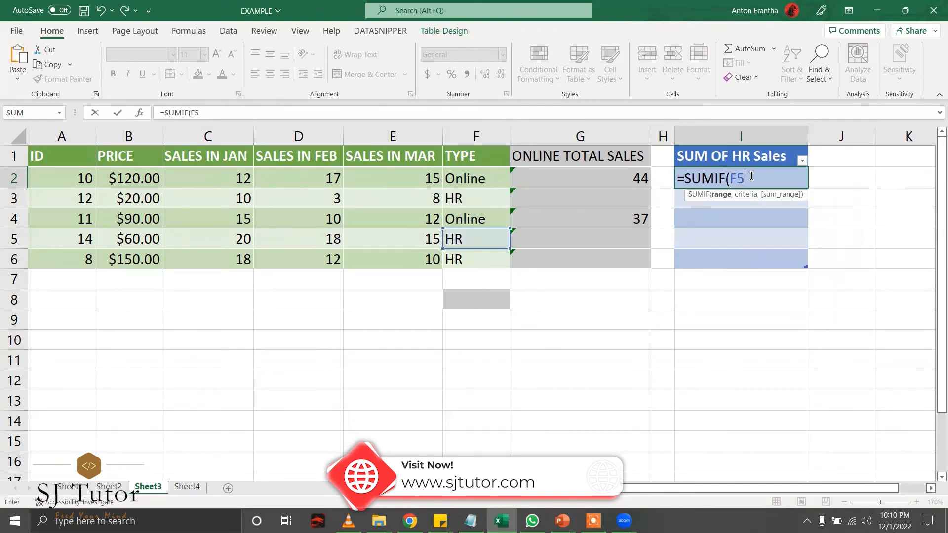
pyautogui.write(',""')
pyautogui.press('Left')
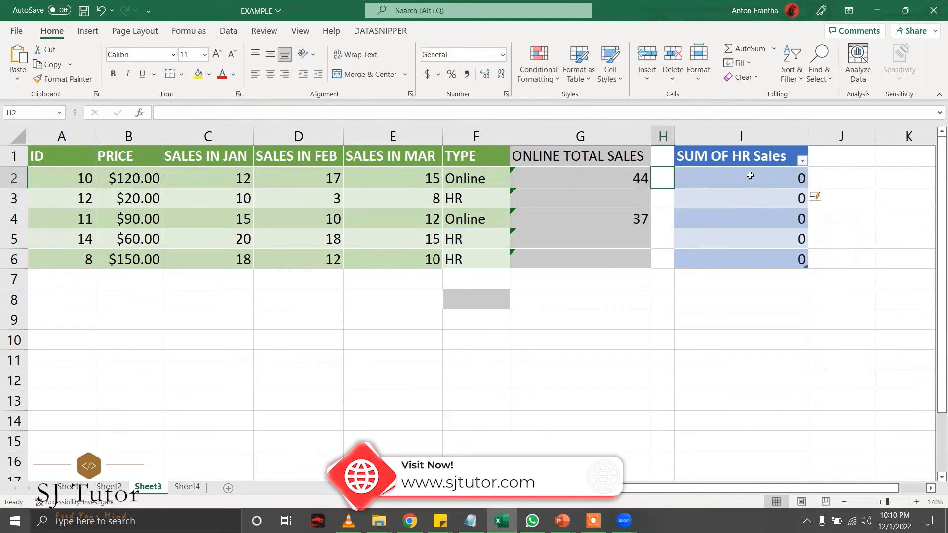
pyautogui.click(750, 176)
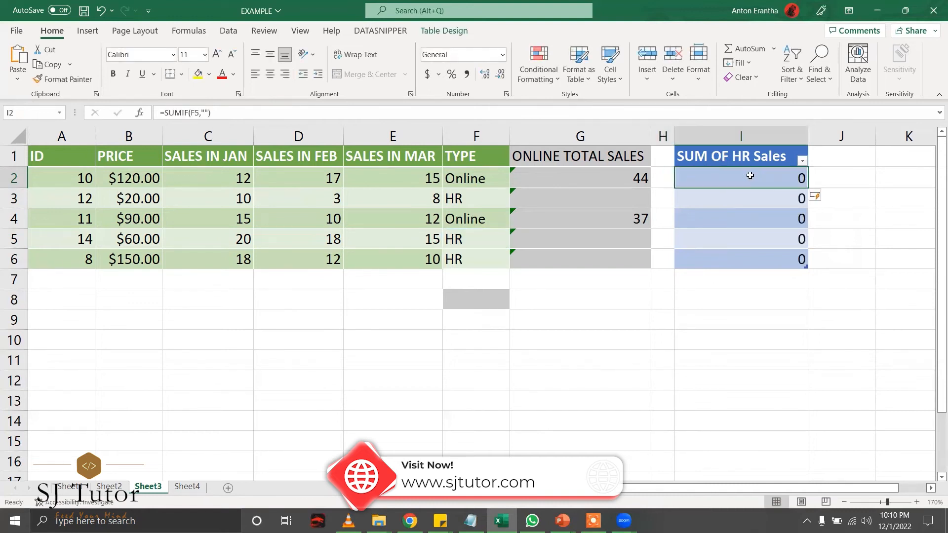
pyautogui.hotkey('ctrl', 'z')
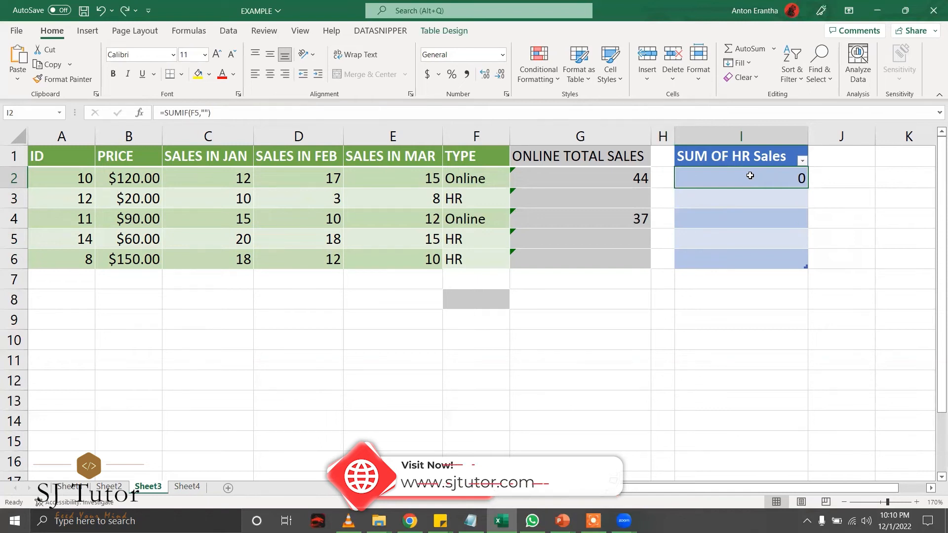
# Enter "HR" as the SUMIF criteria in the I2 formula.
pyautogui.moveTo(216, 114); pyautogui.dragTo(79, 120)
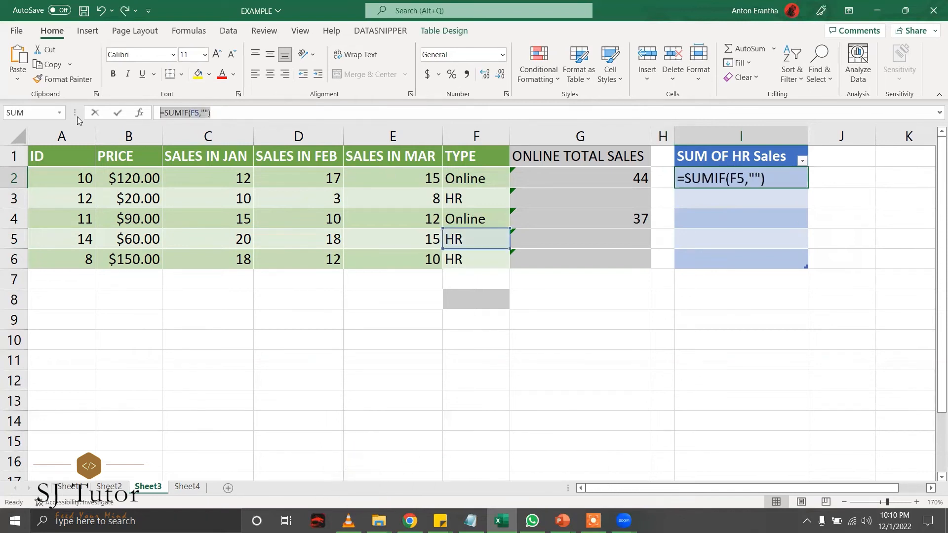
pyautogui.click(749, 178)
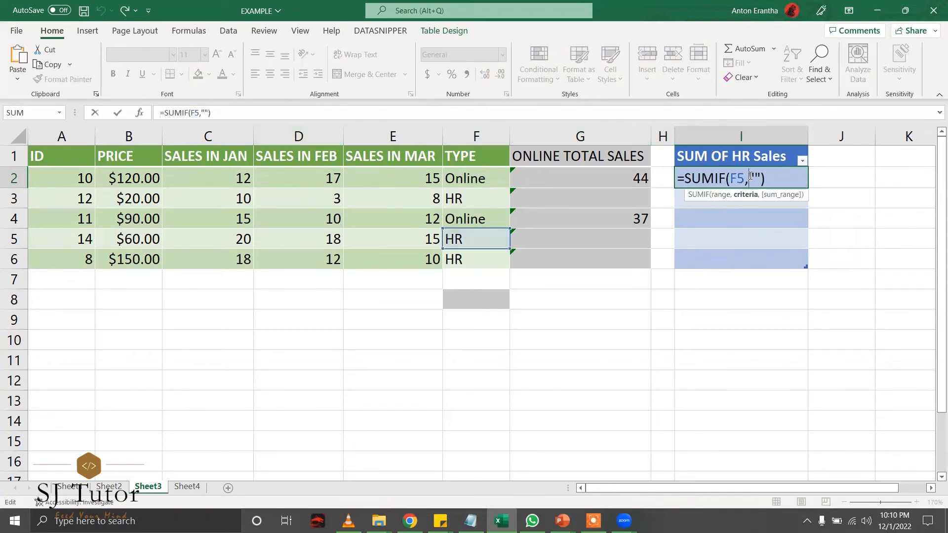
pyautogui.press('End')
pyautogui.write(')')
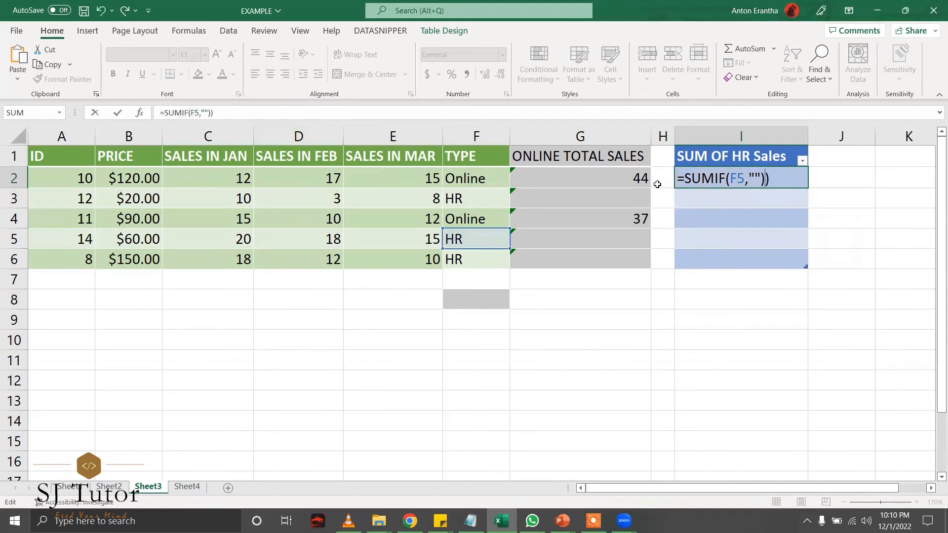
pyautogui.press('BackSpace')
pyautogui.press('BackSpace')
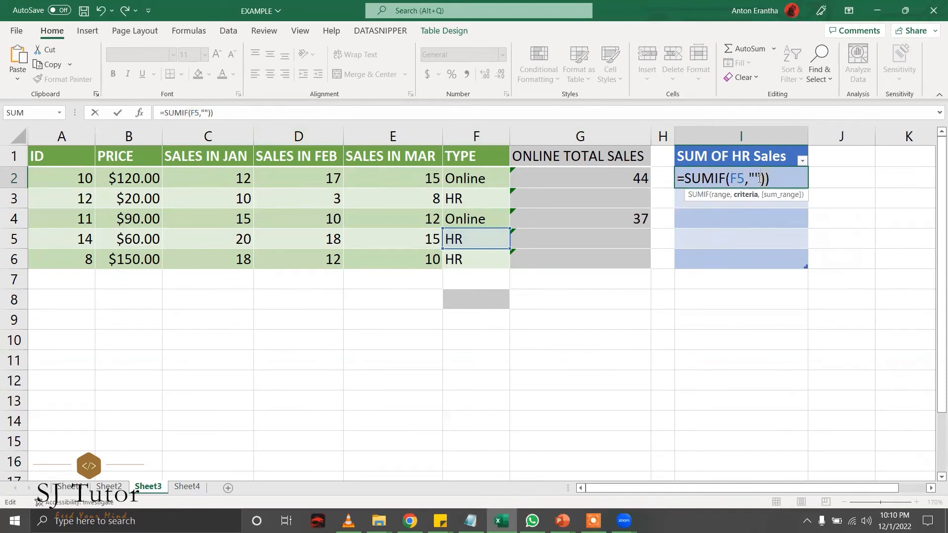
pyautogui.write(')')
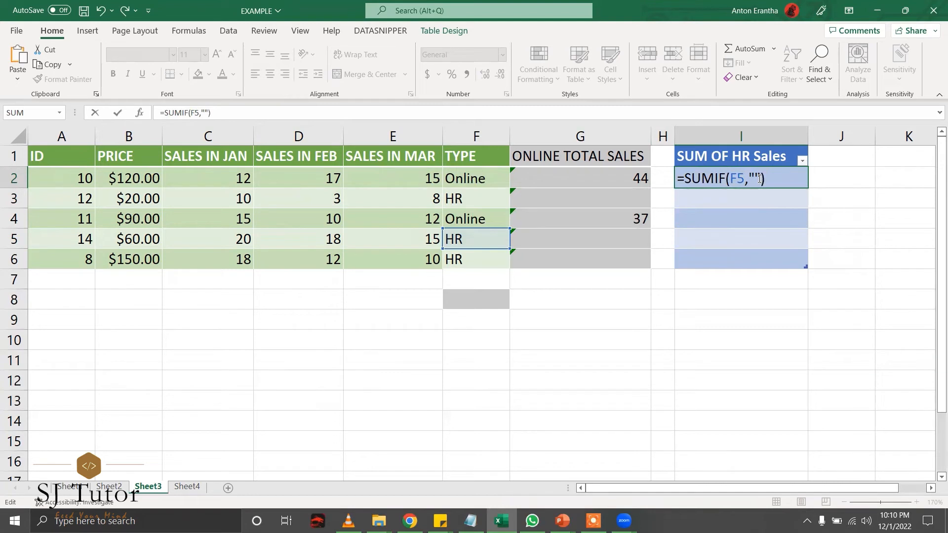
pyautogui.press('Left')
pyautogui.press('Left')
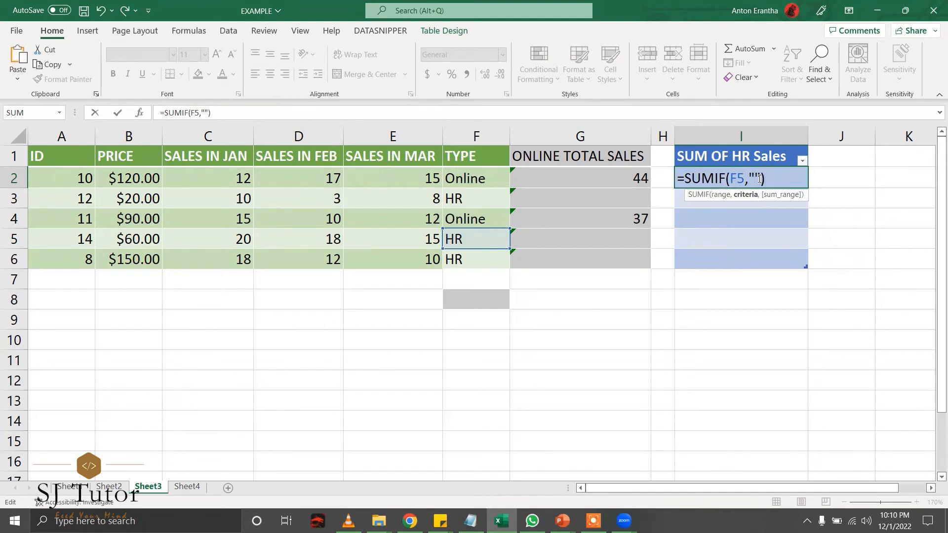
pyautogui.write('HR')
pyautogui.press('Right')
pyautogui.write(',')
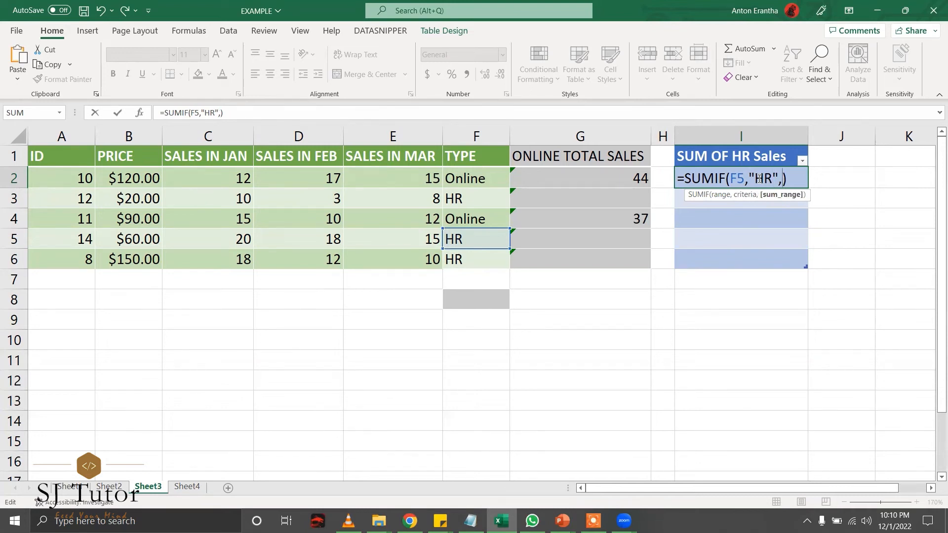
# Set the criteria range to F2 and sum range to C5:E5, then start changing C5 to C2.
pyautogui.press('BackSpace')
pyautogui.press('BackSpace')
pyautogui.write('F2')
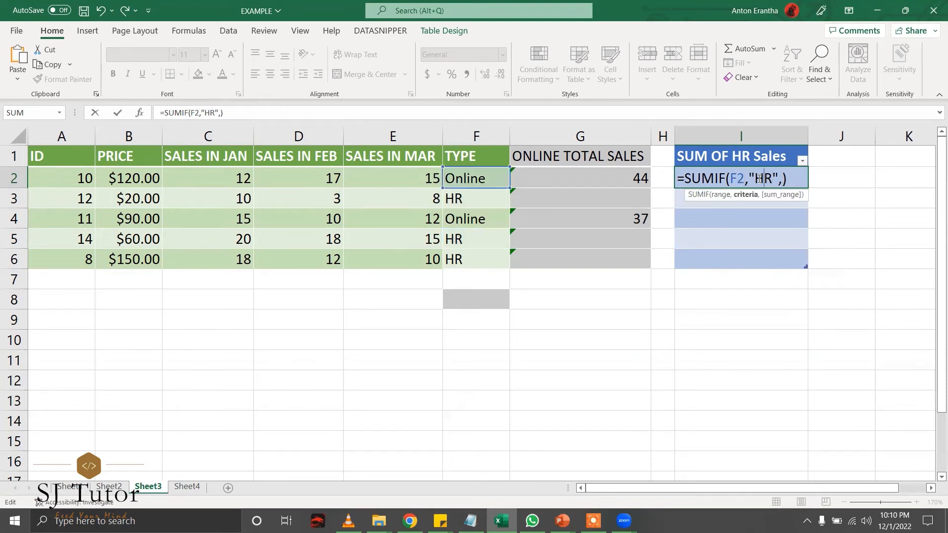
pyautogui.press('Right')
pyautogui.press('Right')
pyautogui.write('C')
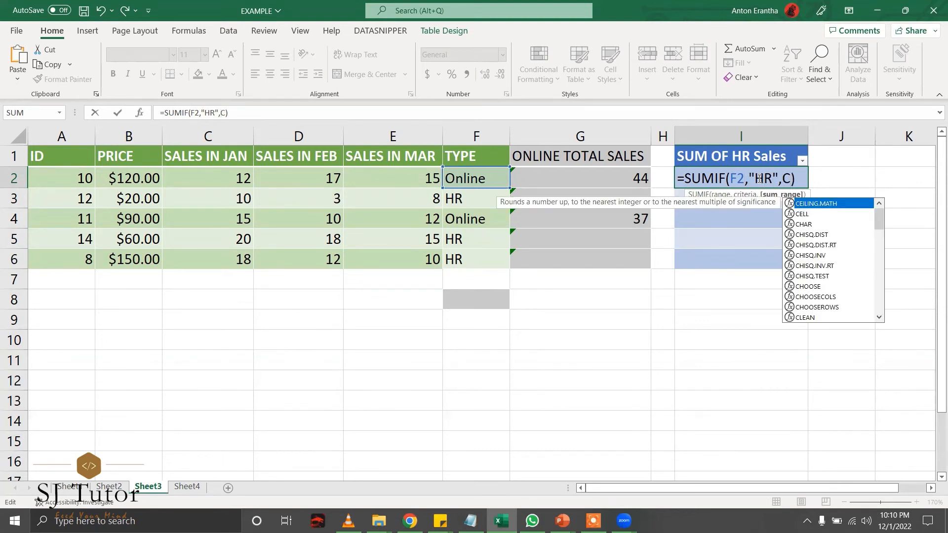
pyautogui.write('5')
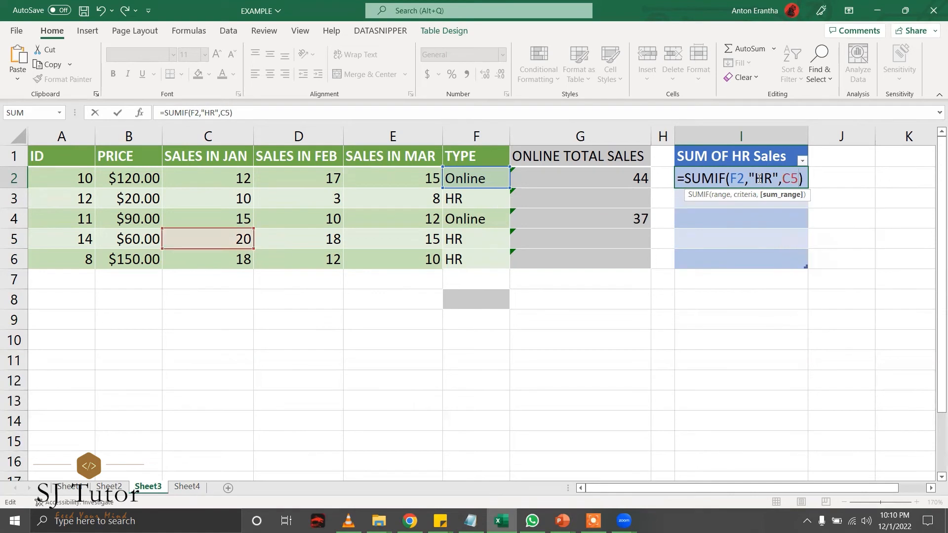
pyautogui.write(':E5')
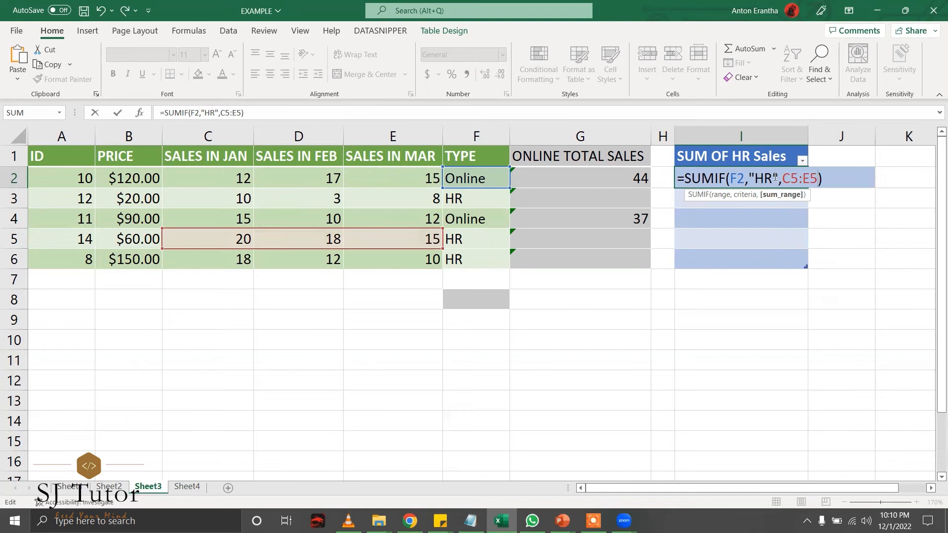
pyautogui.click(824, 183)
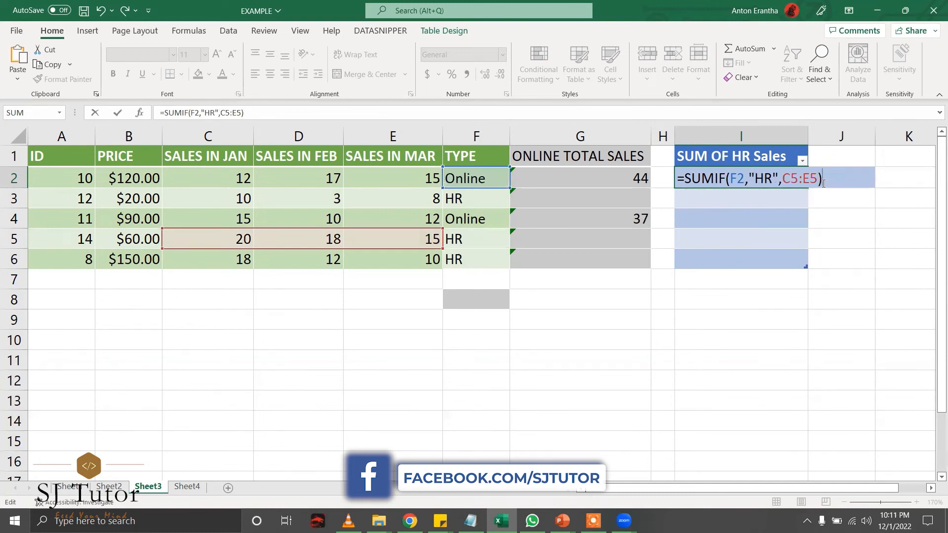
pyautogui.press('Left')
pyautogui.press('Left')
pyautogui.press('Left')
pyautogui.press('Left')
pyautogui.press('BackSpace')
# Correct the SUMIF sum range to C2:E2 and fill the column, giving 0, 10, 0, 20, 18.
pyautogui.write('2')
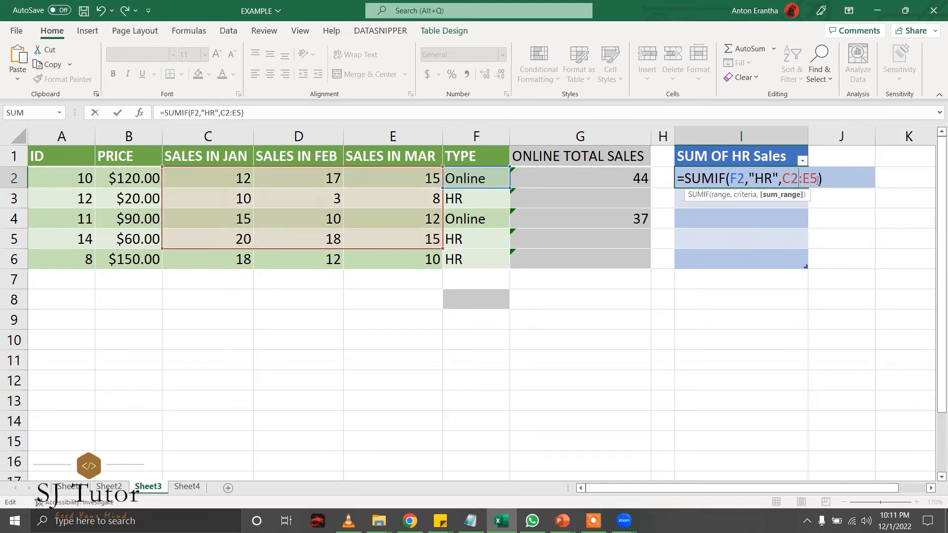
pyautogui.click(813, 179)
pyautogui.press('BackSpace')
pyautogui.write('2')
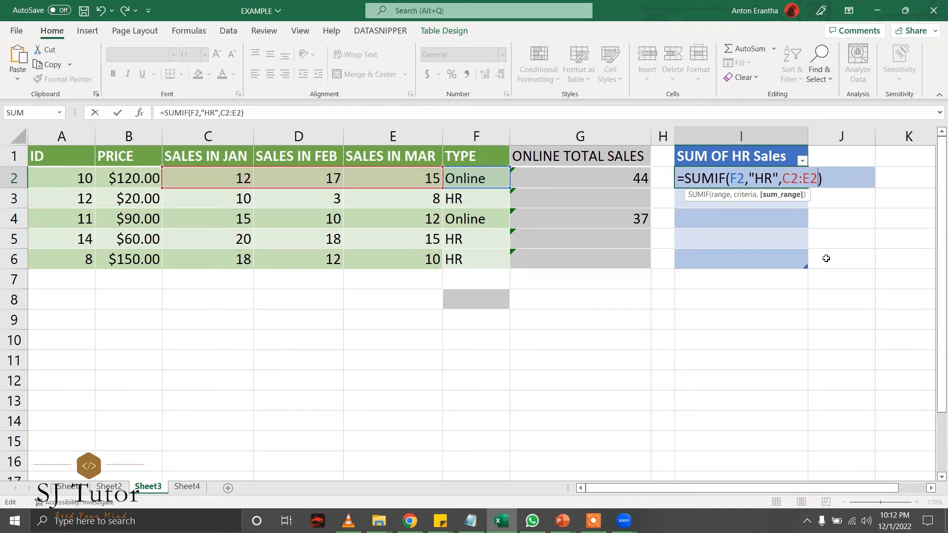
pyautogui.press('Return')
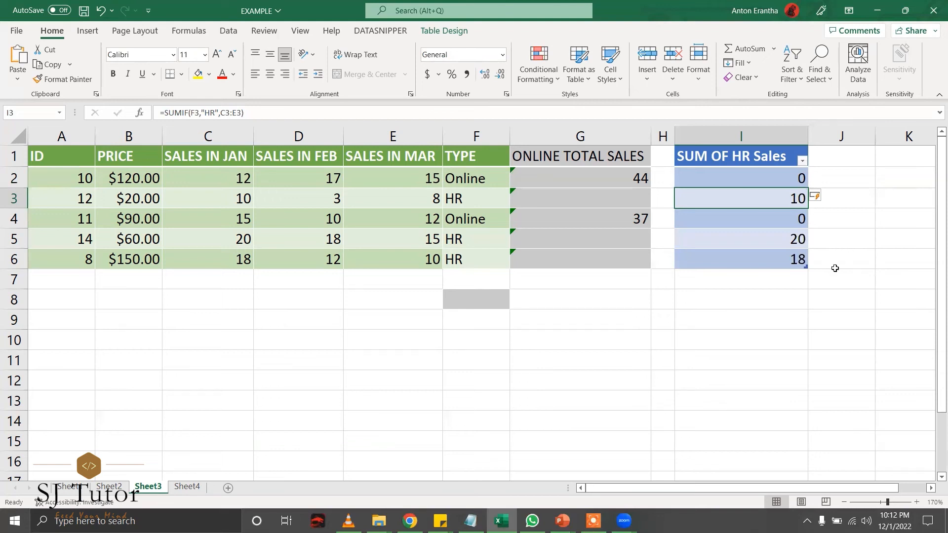
pyautogui.click(186, 488)
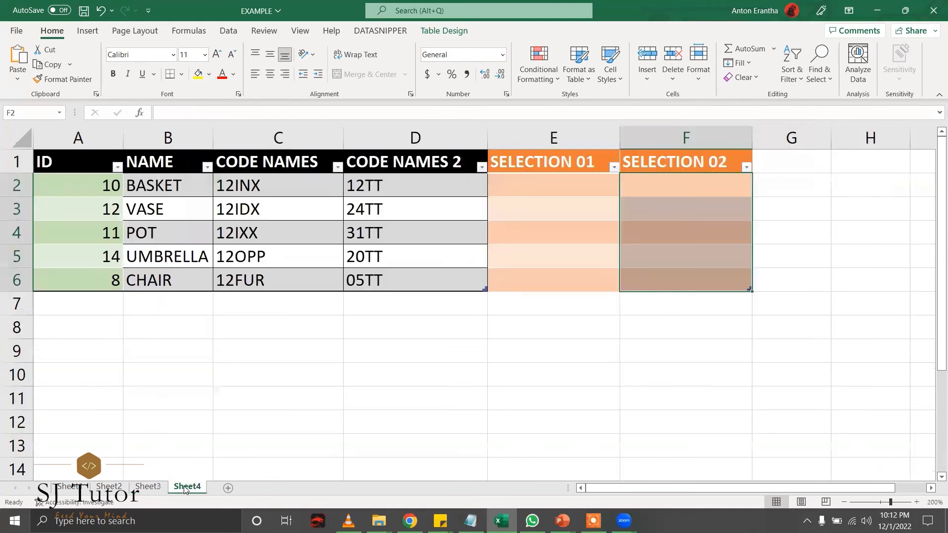
pyautogui.click(564, 187)
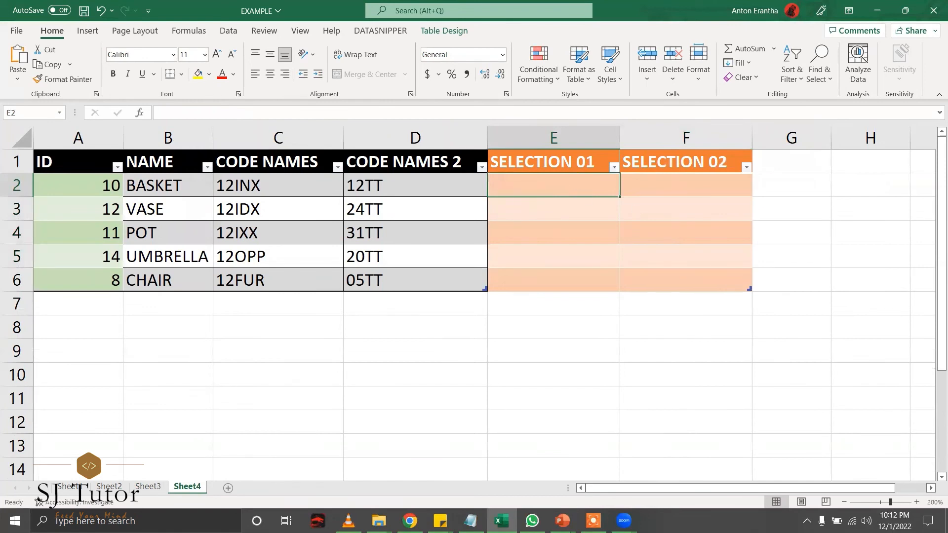
pyautogui.hotkey('alt', 'Tab')
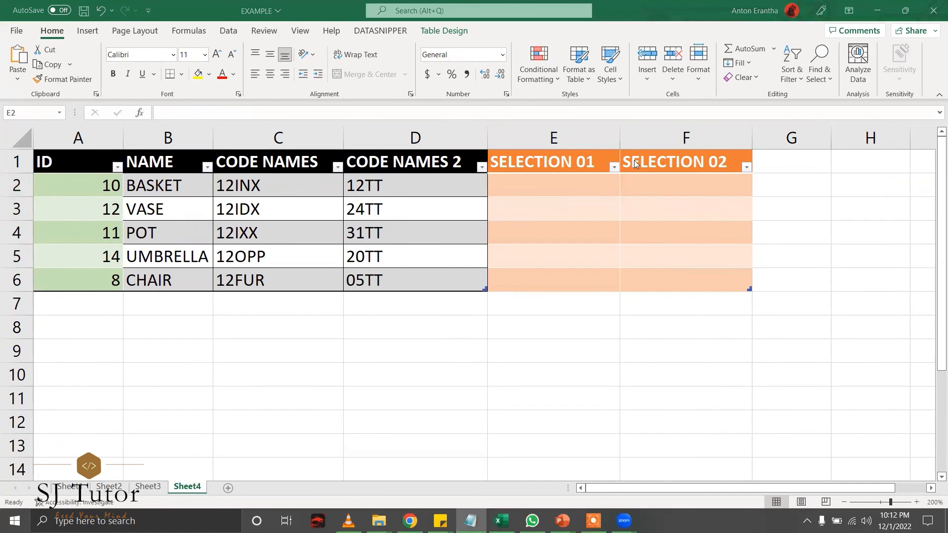
pyautogui.click(553, 185)
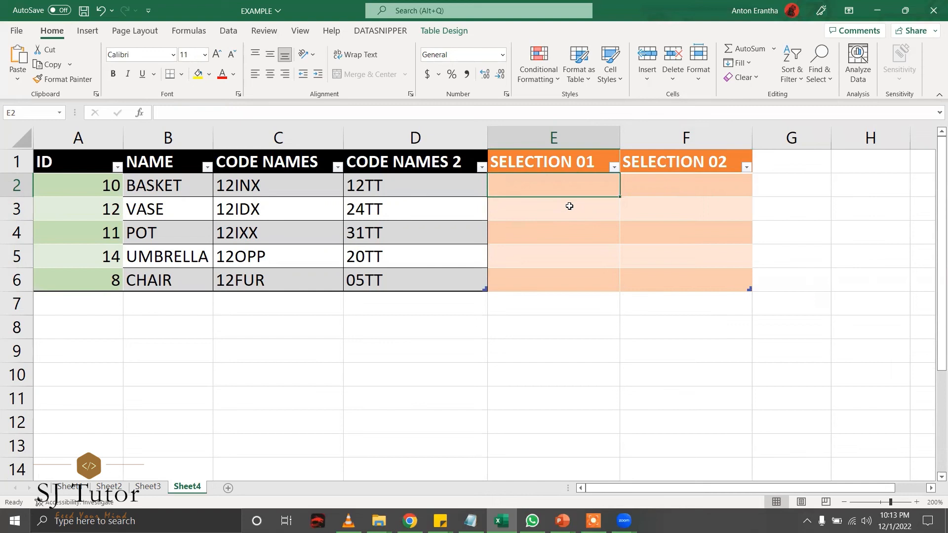
# Paste the RIGHT formula into E2 and change its C4 reference to C2.
pyautogui.write('=RIGHT(C4,3)')
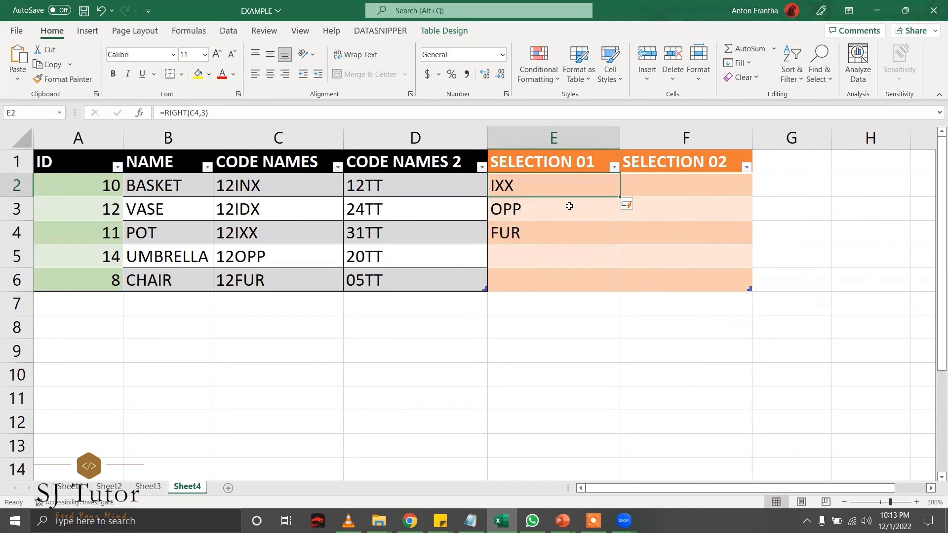
pyautogui.click(197, 113)
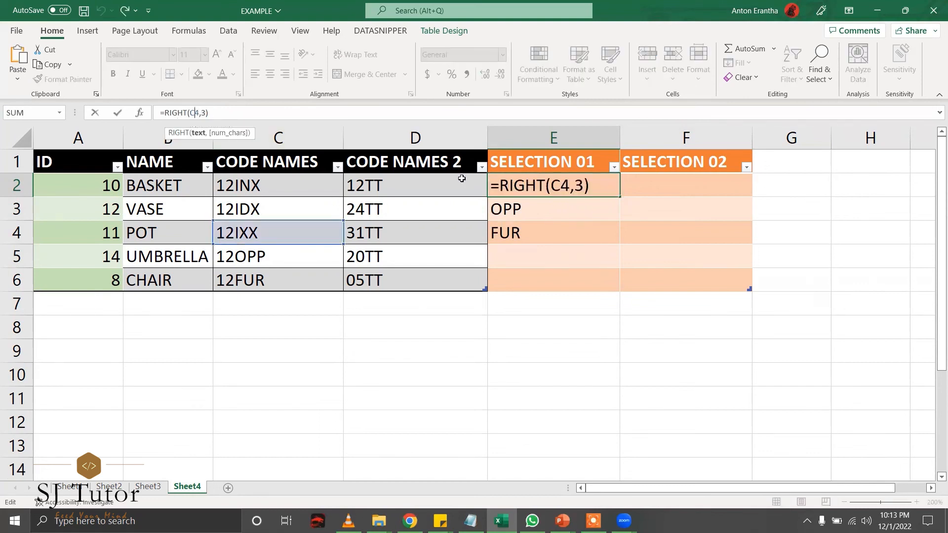
pyautogui.doubleClick(563, 185)
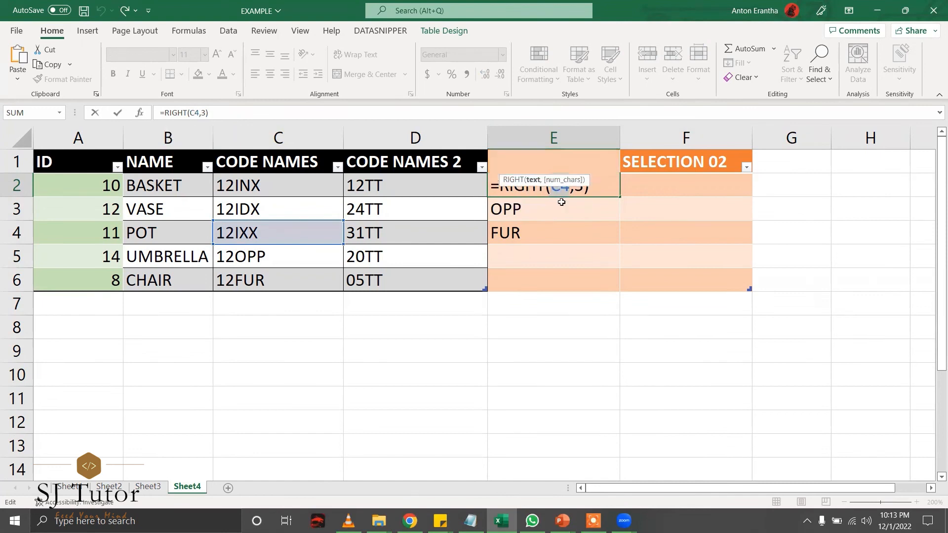
pyautogui.click(587, 190)
pyautogui.moveTo(568, 187); pyautogui.dragTo(565, 187)
pyautogui.write('2')
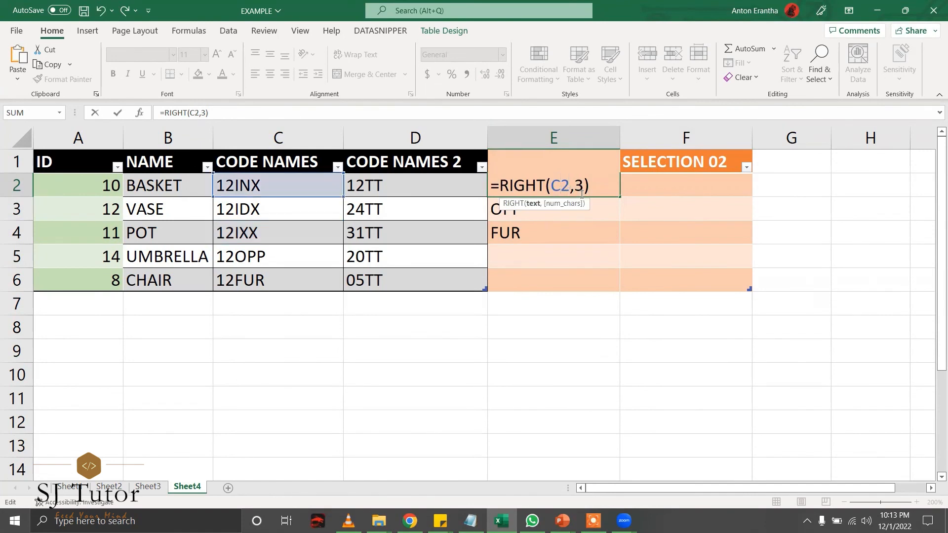
pyautogui.press('Return')
# Review E2's =RIGHT(C2,3), keeping the character count at 3, yielding INX, IDX, IXX, OPP, FUR.
pyautogui.click(567, 186)
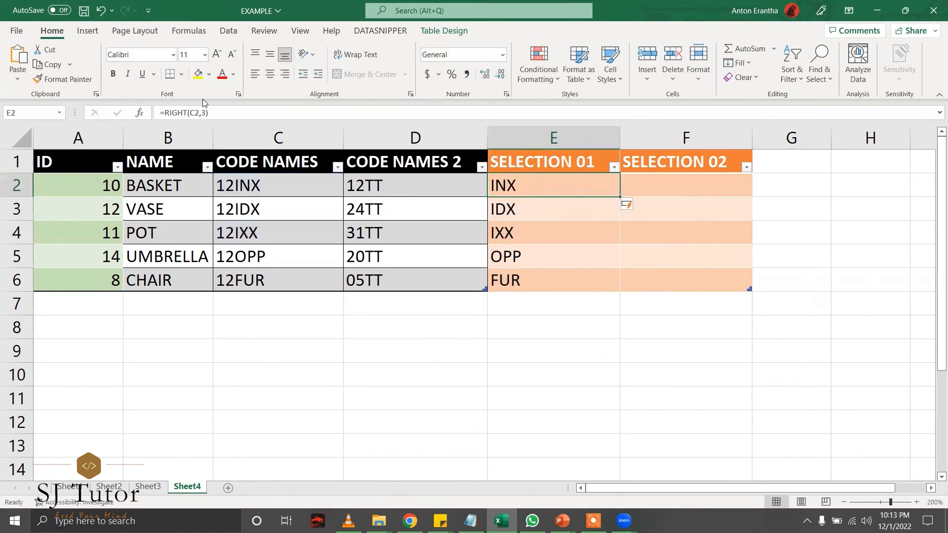
pyautogui.click(195, 113)
pyautogui.doubleClick(561, 187)
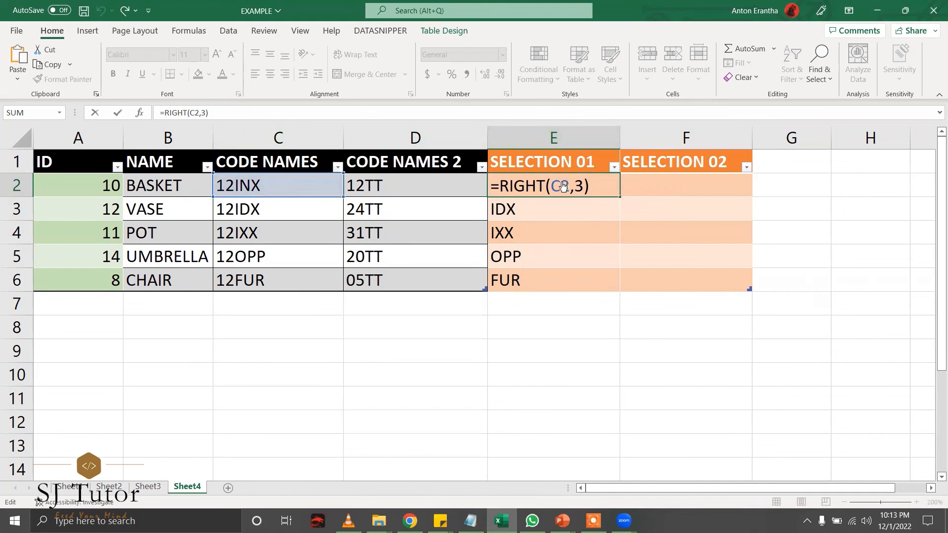
pyautogui.doubleClick(579, 187)
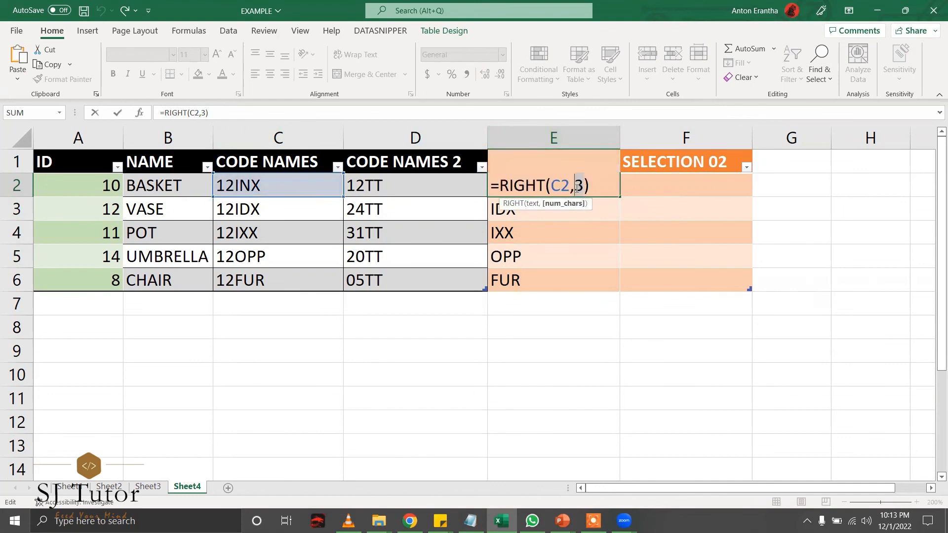
pyautogui.click(589, 187)
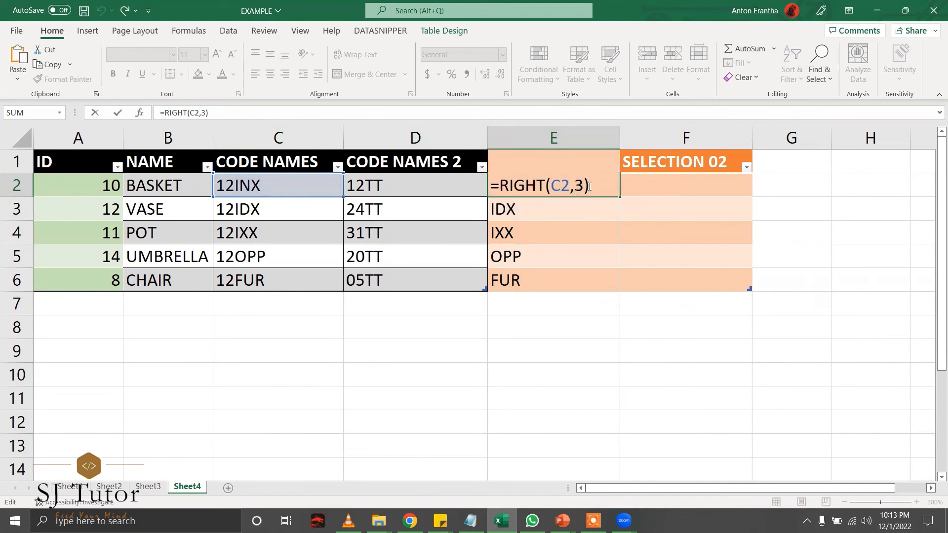
pyautogui.click(592, 224)
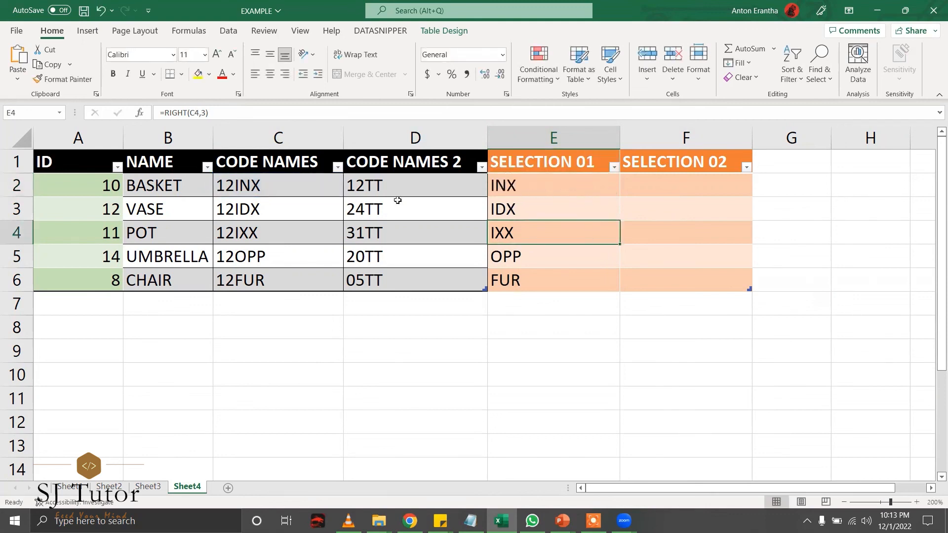
pyautogui.click(539, 190)
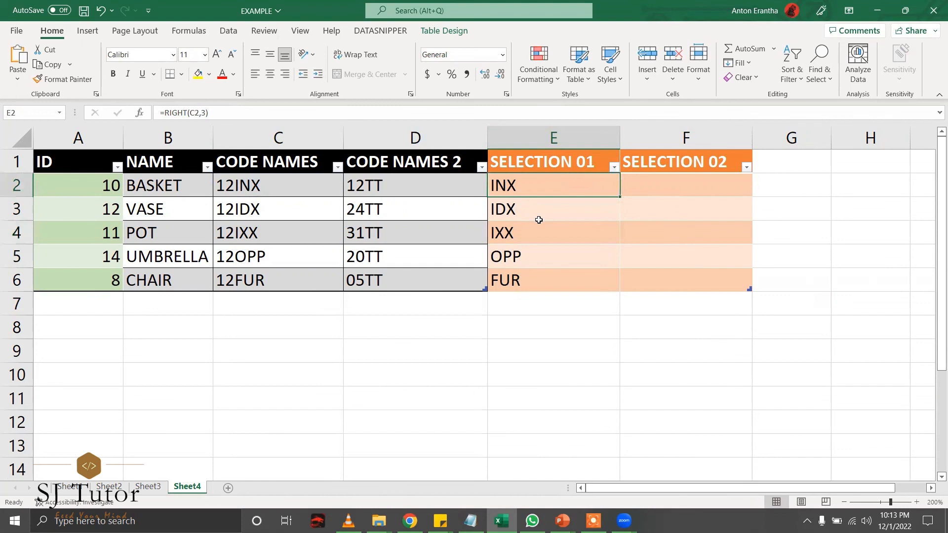
# Enter =LEFT(D2,2) in F2 under SELECTION 02, removing the stray autocompleted F.
pyautogui.click(648, 191)
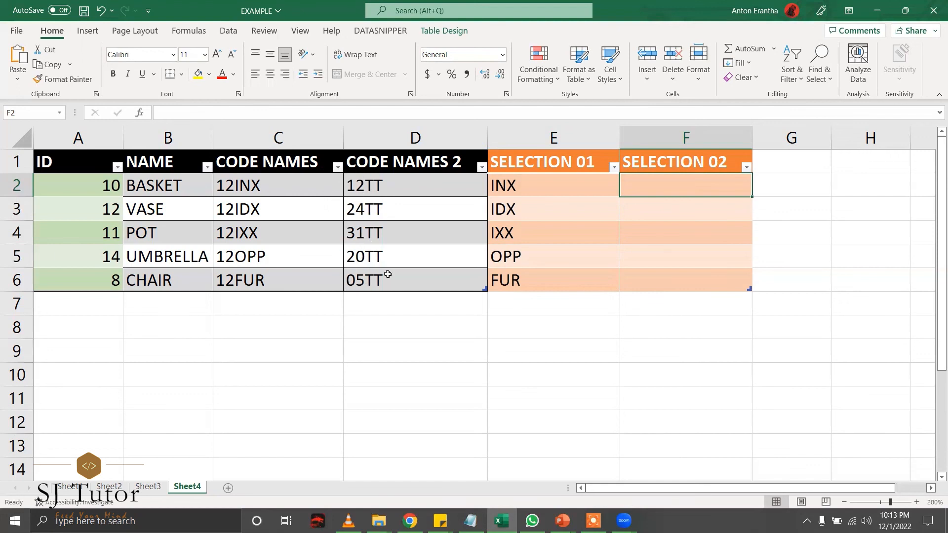
pyautogui.write('=')
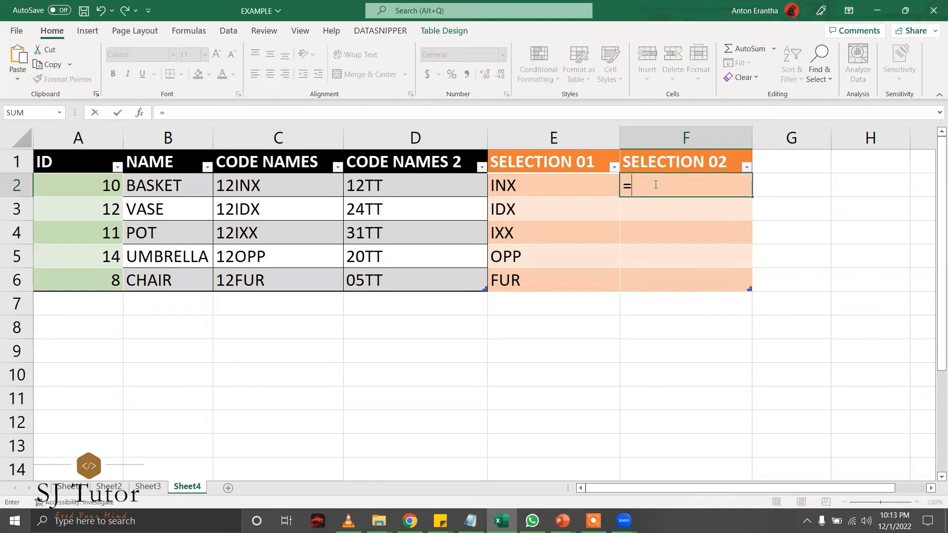
pyautogui.write('LEFT(')
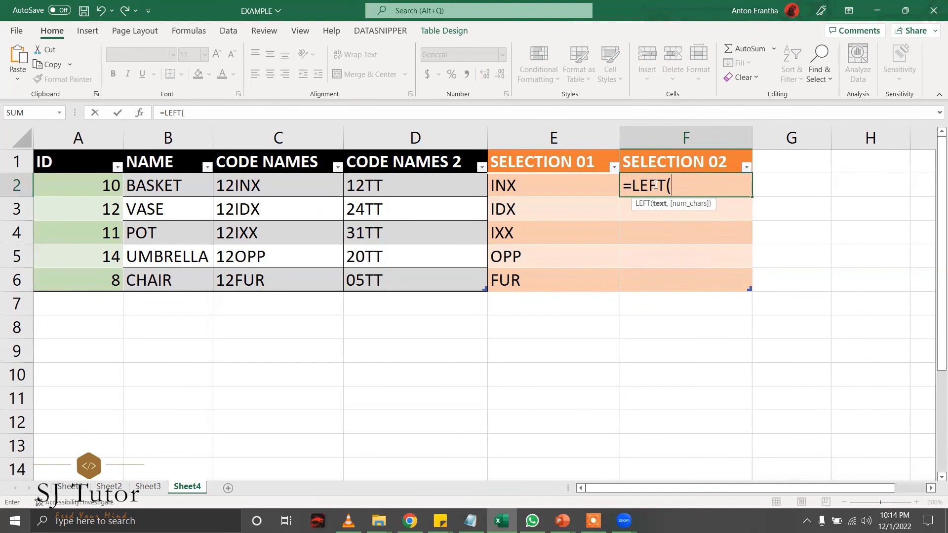
pyautogui.write('F')
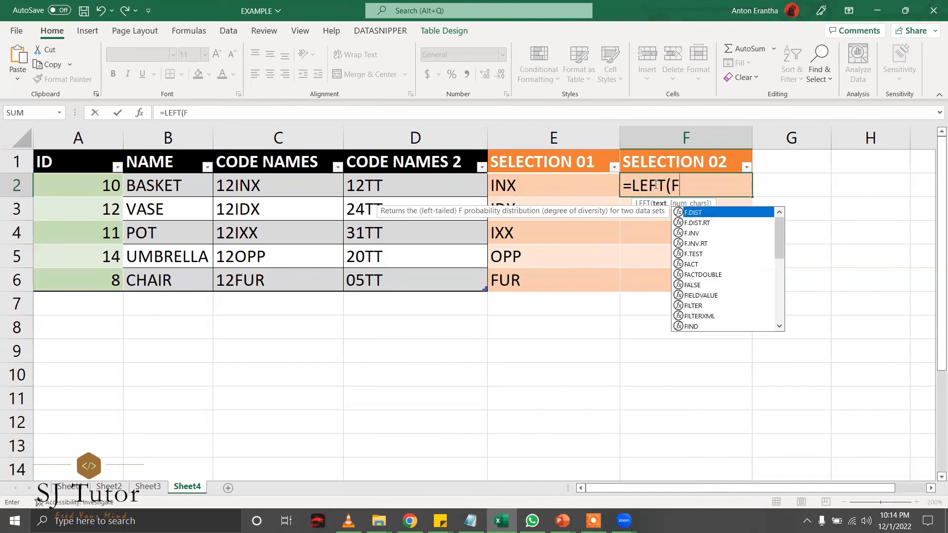
pyautogui.press('BackSpace')
pyautogui.write('D2')
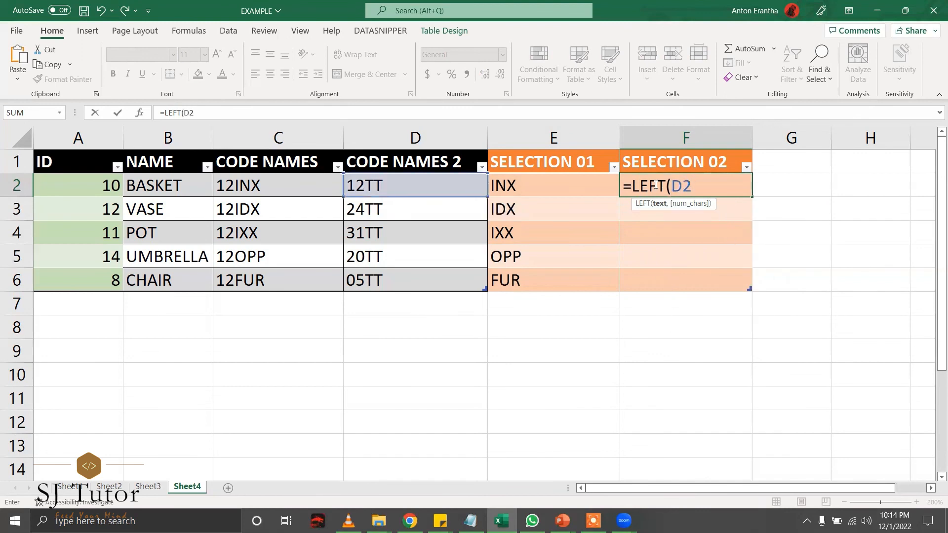
pyautogui.write(',')
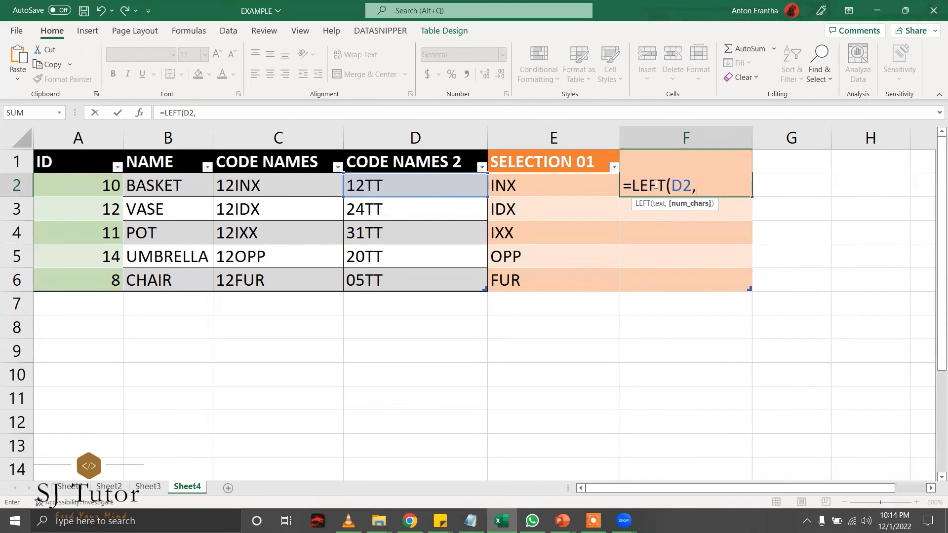
pyautogui.write('2)')
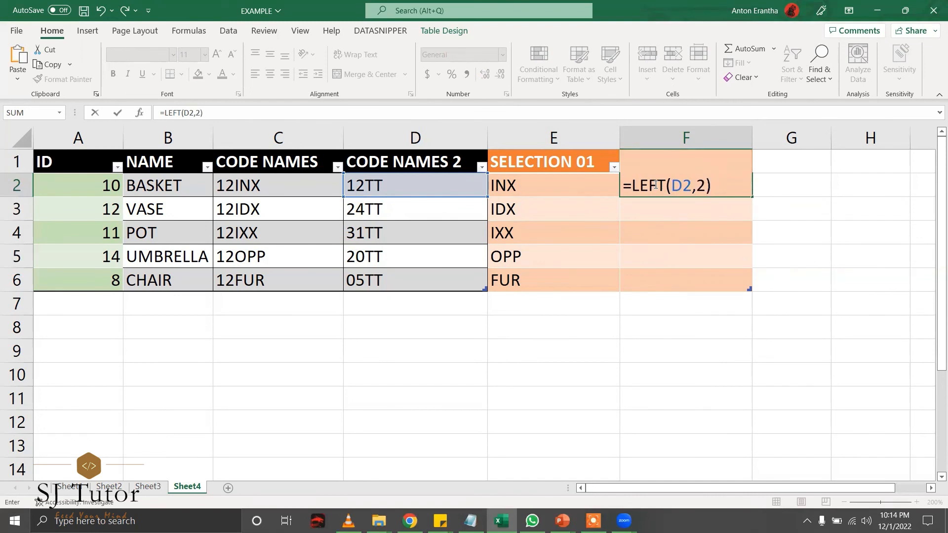